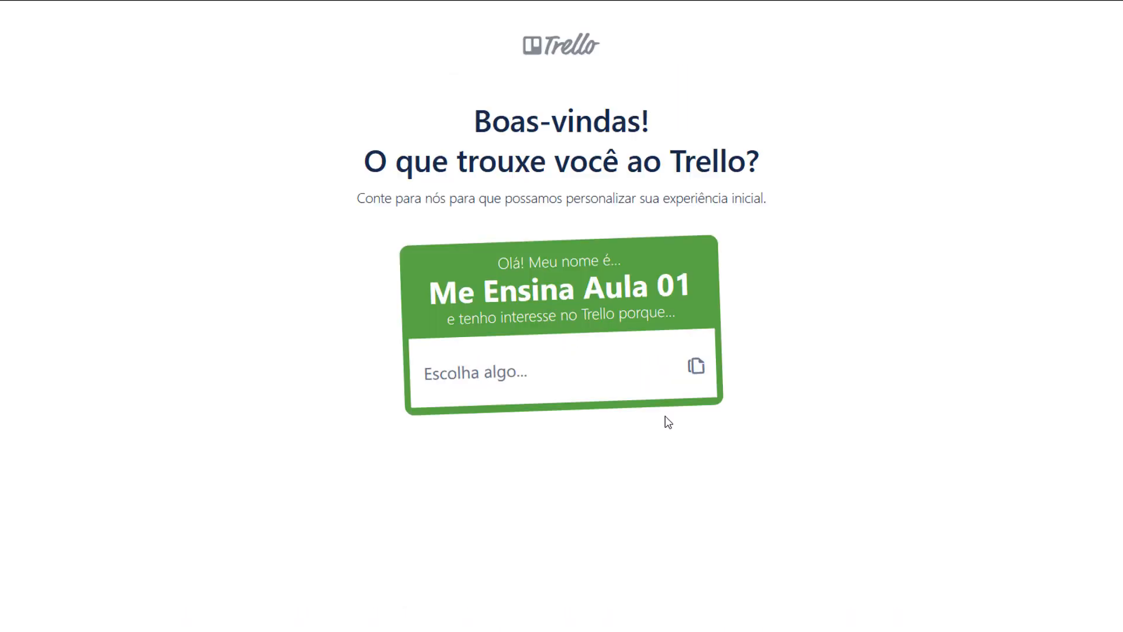
- Choose Educação as the reason for using Trello and start without the guided help
{"action": "left_click", "coordinate": [607, 371]}
{"action": "scroll", "coordinate": [579, 322], "scroll_direction": "down", "scroll_amount": 1}
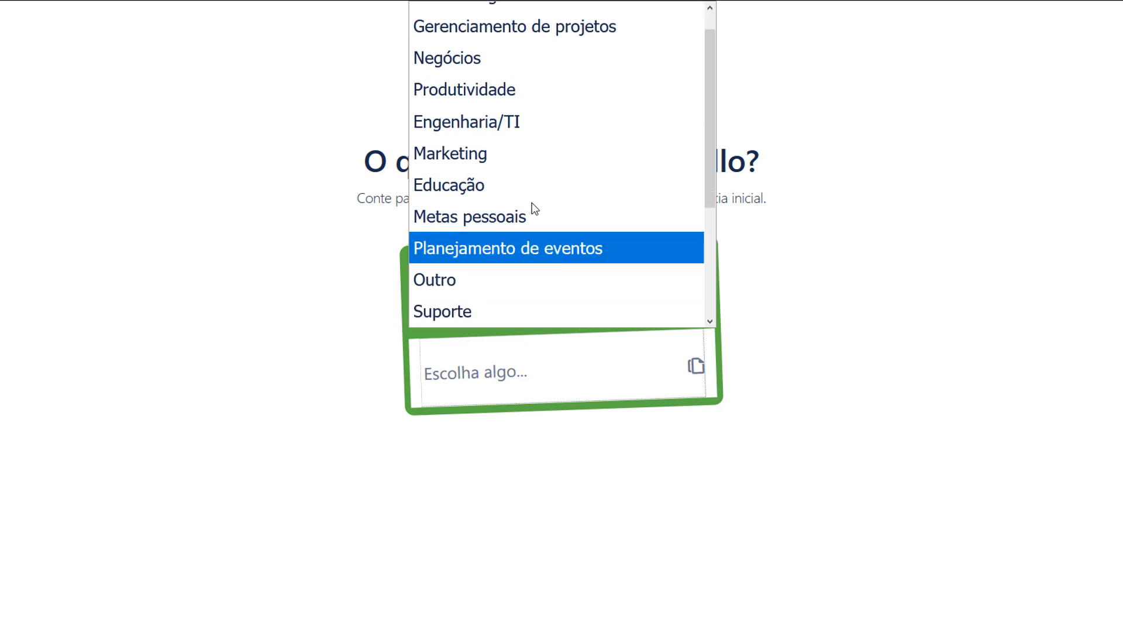
{"action": "left_click", "coordinate": [534, 194]}
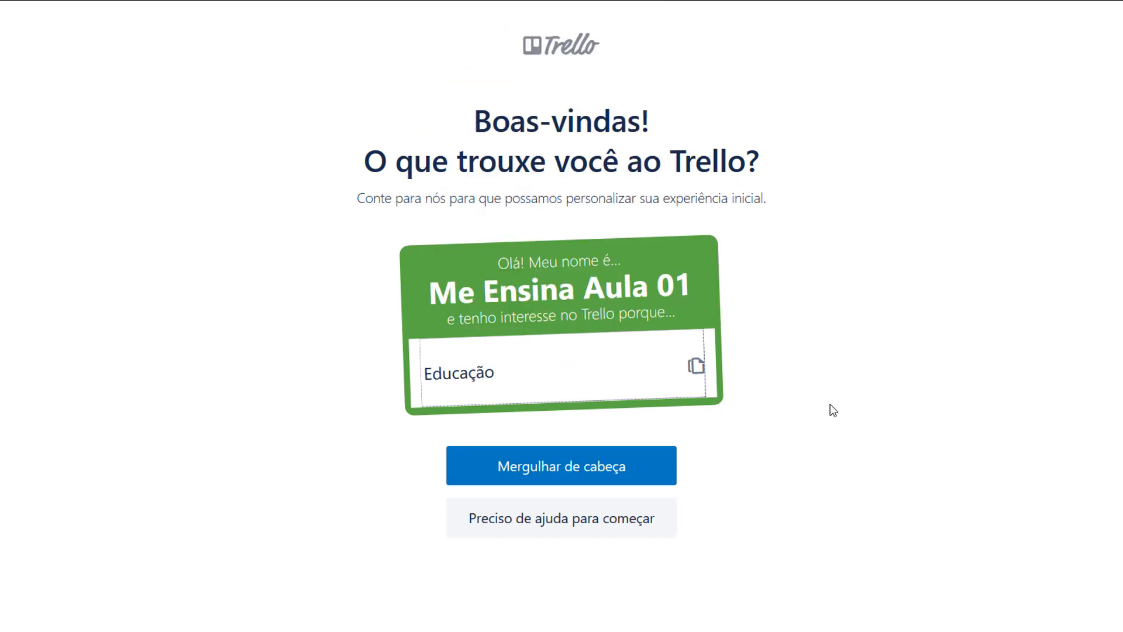
{"action": "left_click", "coordinate": [588, 466]}
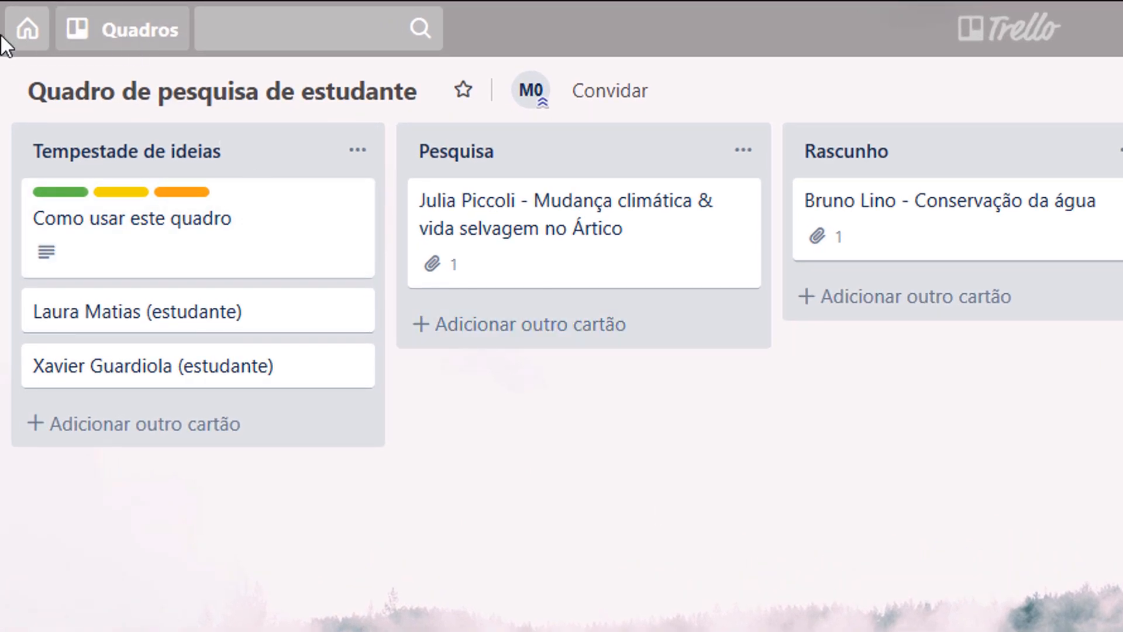
- Start a new personal board from the home page, titled Me Ensina TV, with the blue background
{"action": "left_click", "coordinate": [32, 38]}
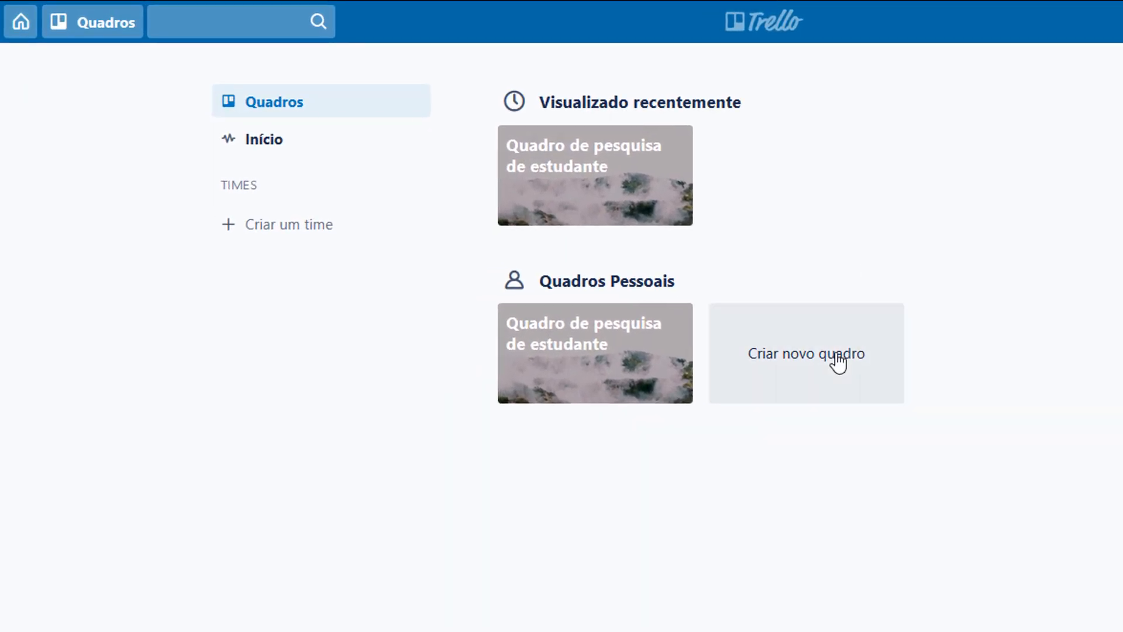
{"action": "left_click", "coordinate": [839, 363]}
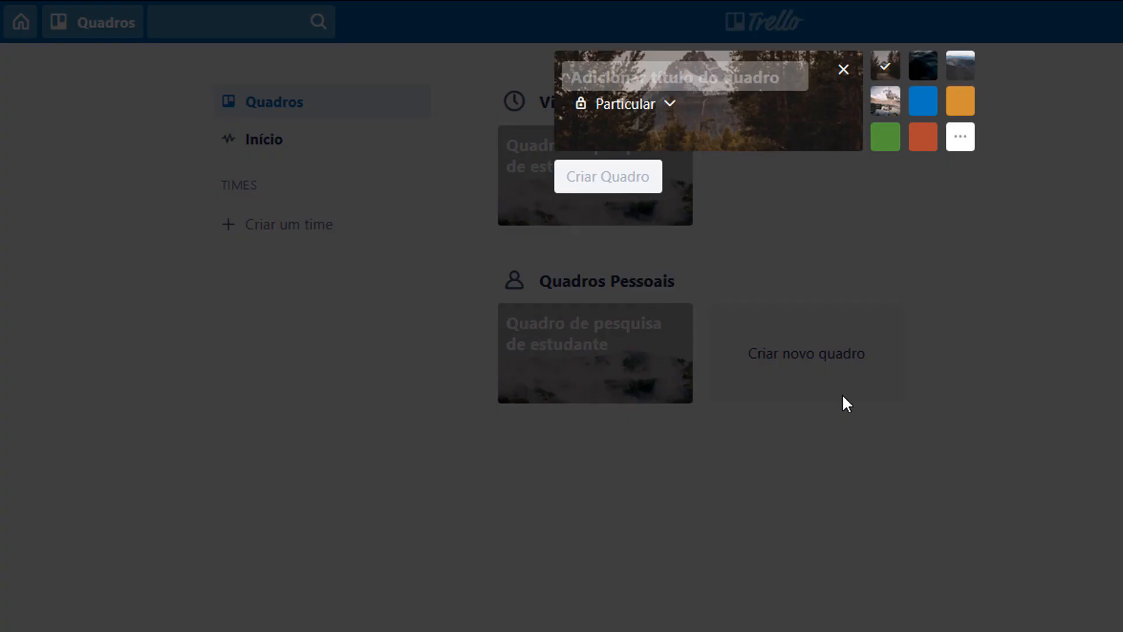
{"action": "type", "text": "Me Ensina"}
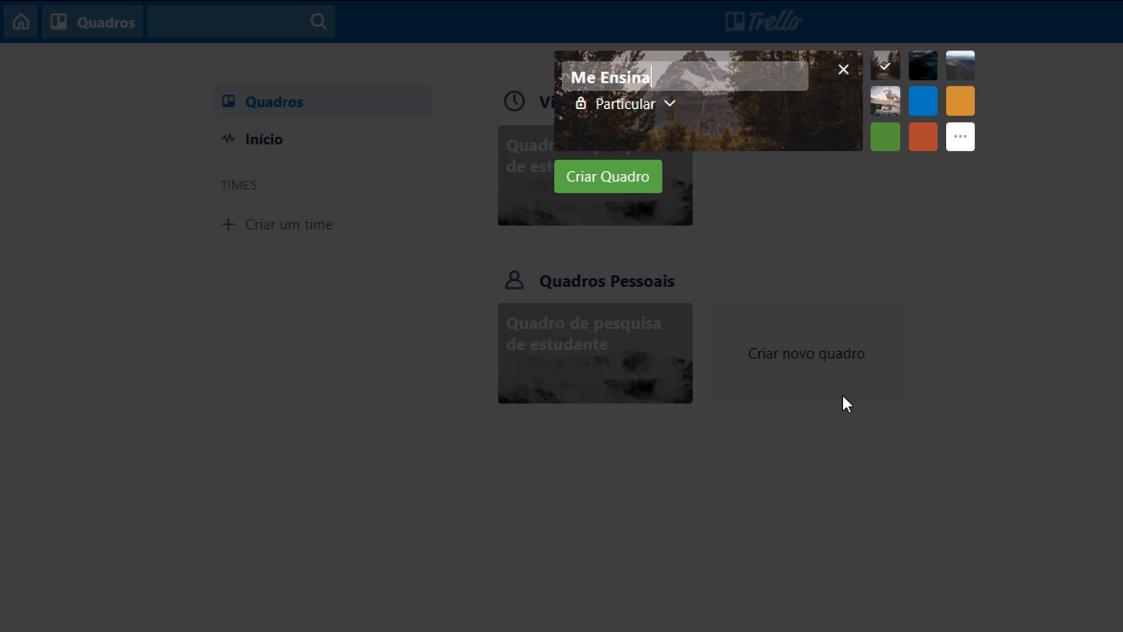
{"action": "type", "text": " TV"}
{"action": "left_click", "coordinate": [922, 111]}
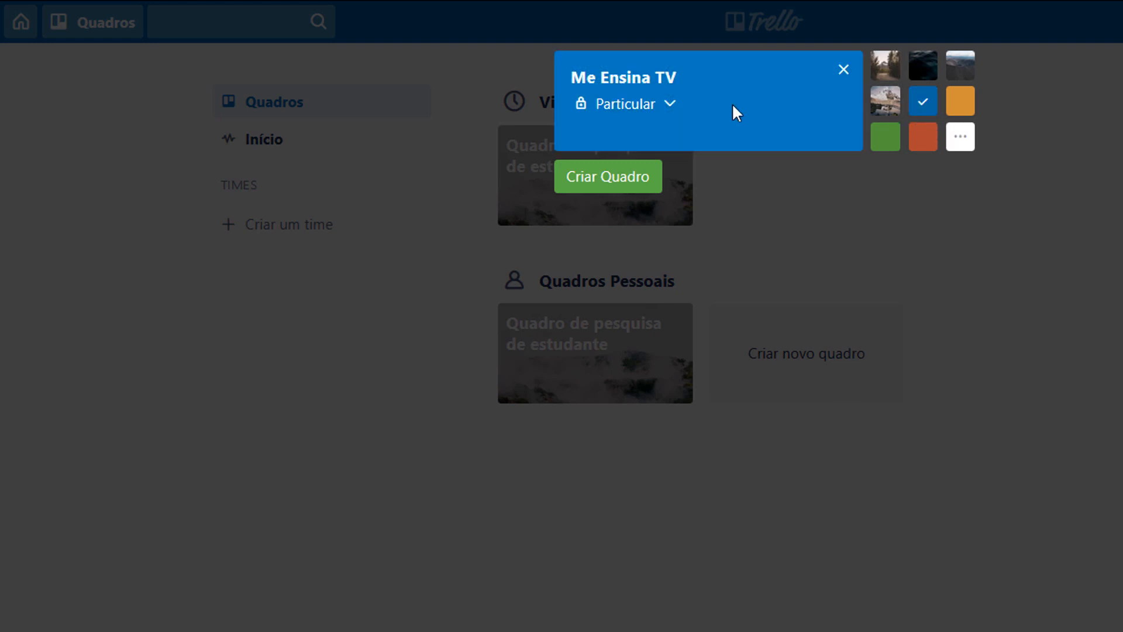
- Review the new board's visibility options and browse the Unsplash photos offered as backgrounds
{"action": "left_click", "coordinate": [672, 114]}
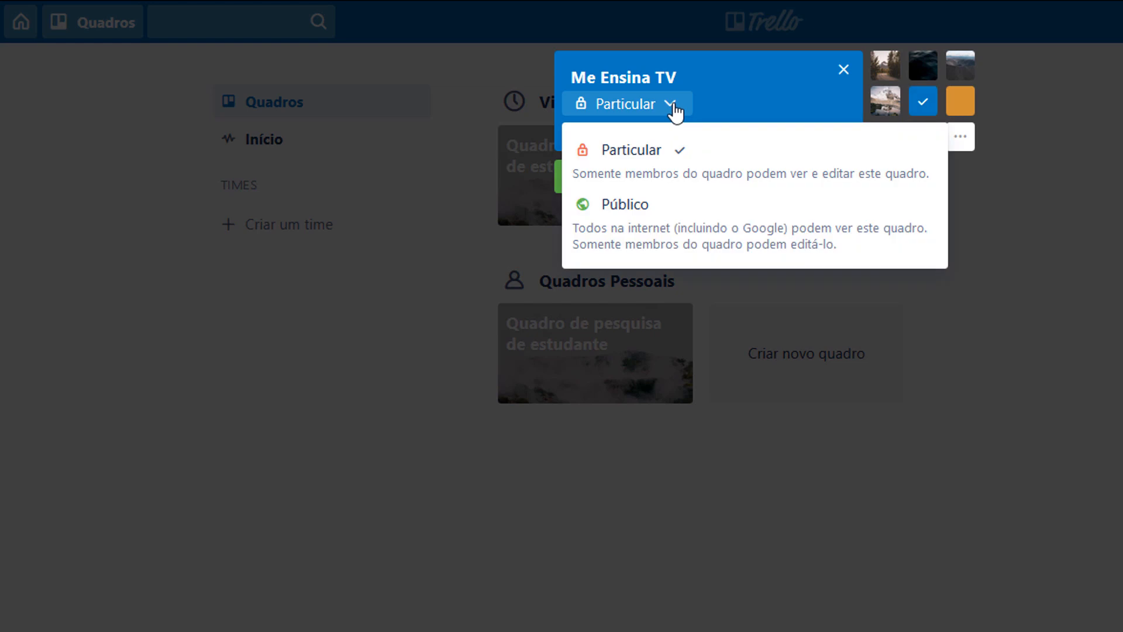
{"action": "left_click", "coordinate": [816, 117]}
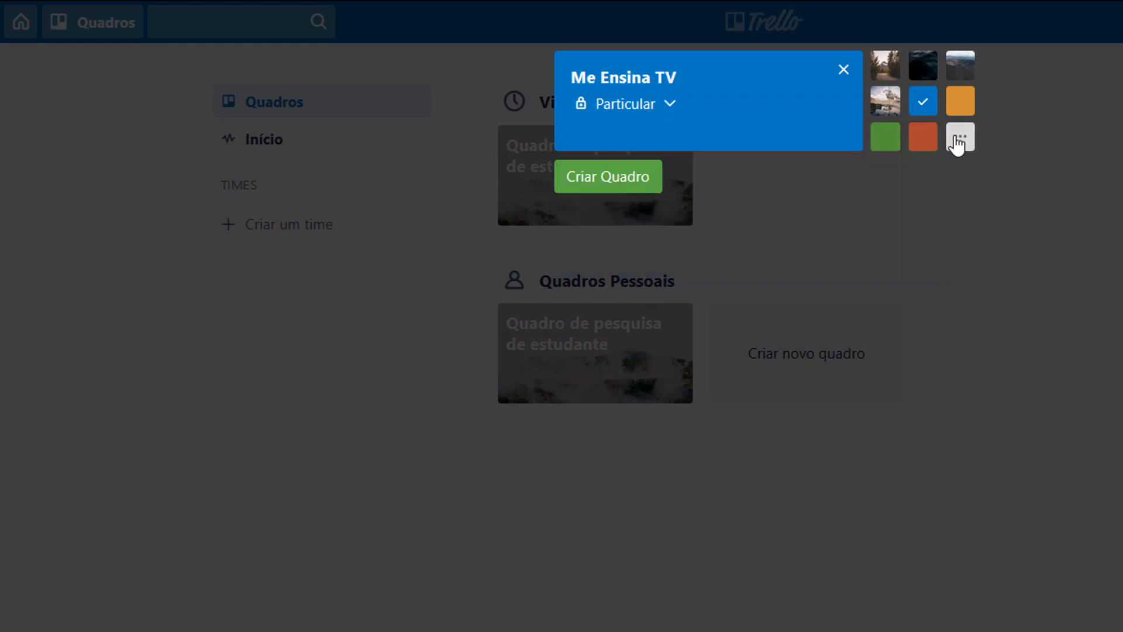
{"action": "left_click", "coordinate": [671, 140]}
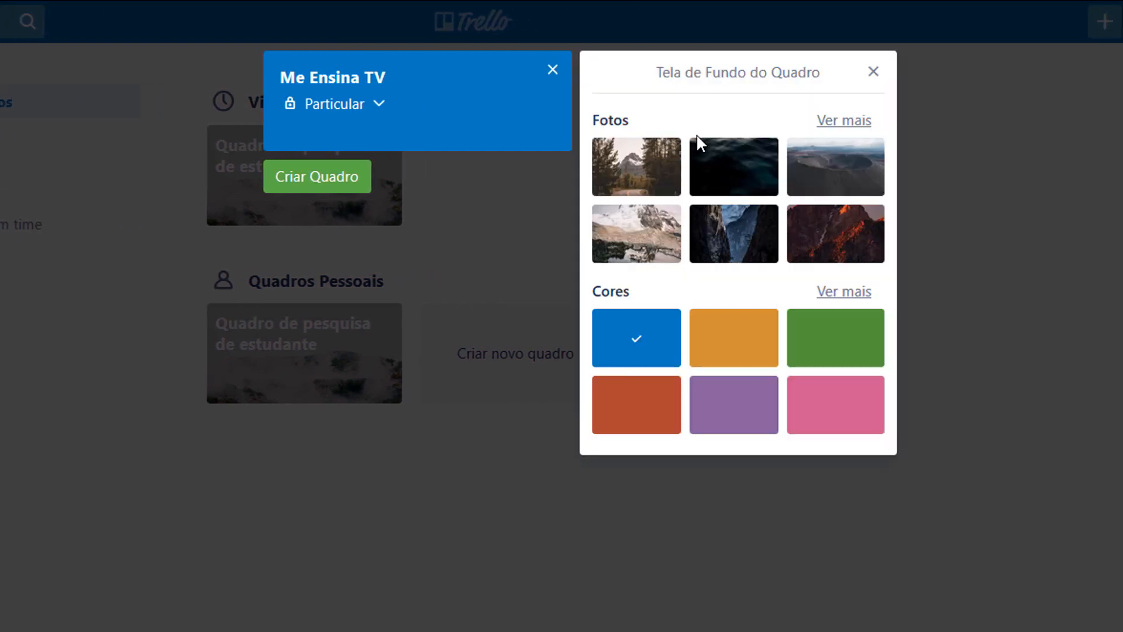
{"action": "left_click", "coordinate": [847, 126]}
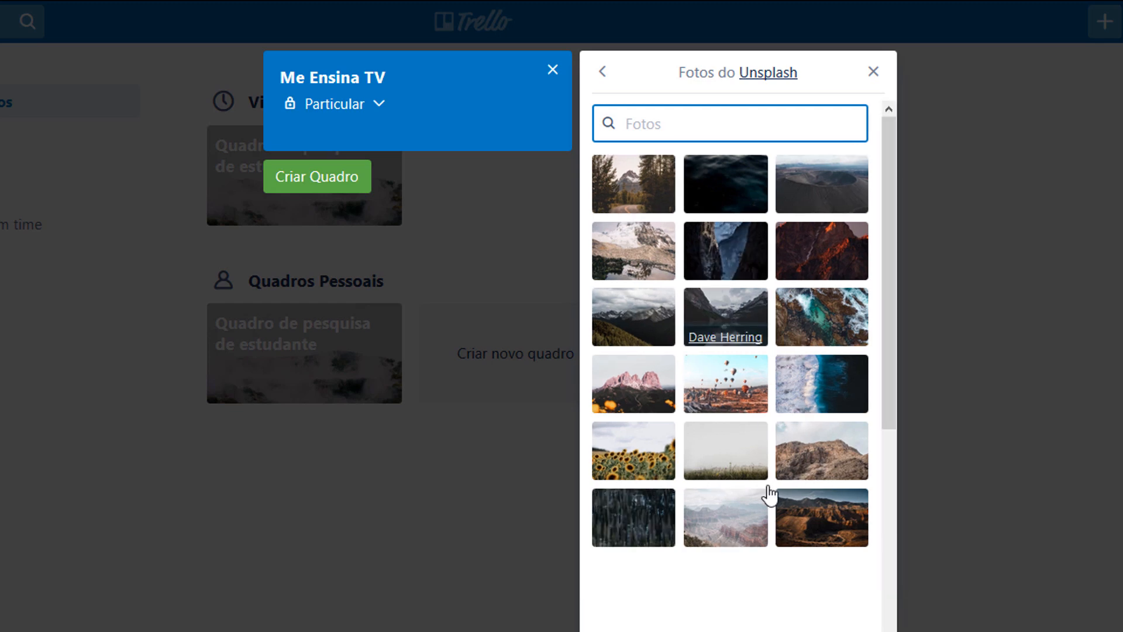
{"action": "scroll", "coordinate": [777, 409], "scroll_direction": "down", "scroll_amount": 2}
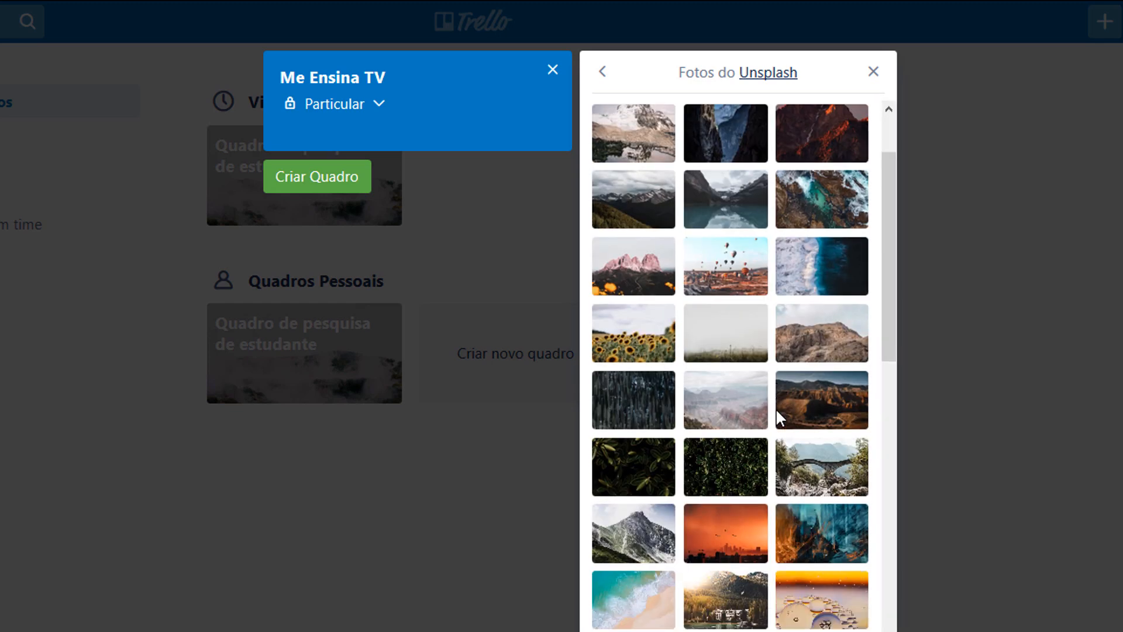
{"action": "scroll", "coordinate": [777, 410], "scroll_direction": "up", "scroll_amount": 3}
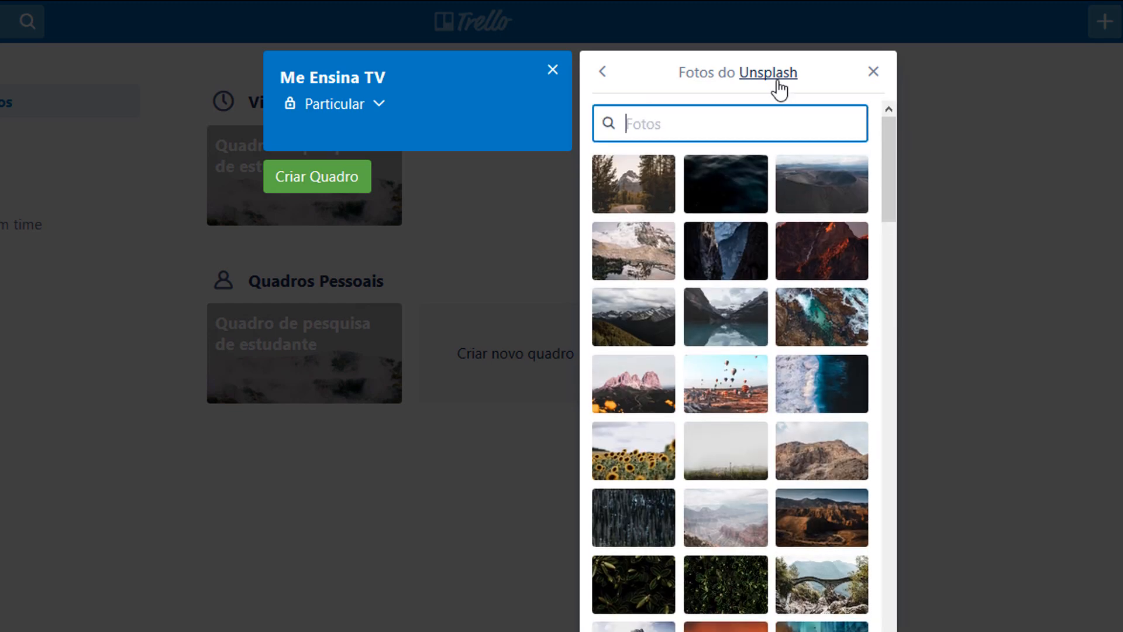
{"action": "left_click", "coordinate": [603, 72]}
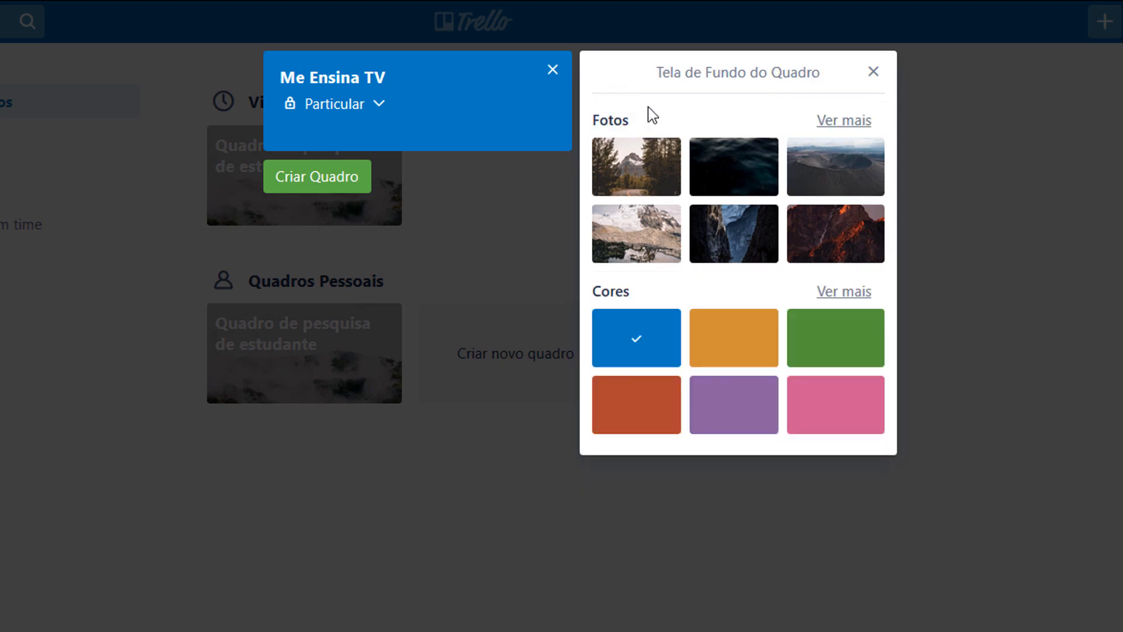
- Set the new board's background to the red colour and create the board
{"action": "left_click", "coordinate": [845, 292]}
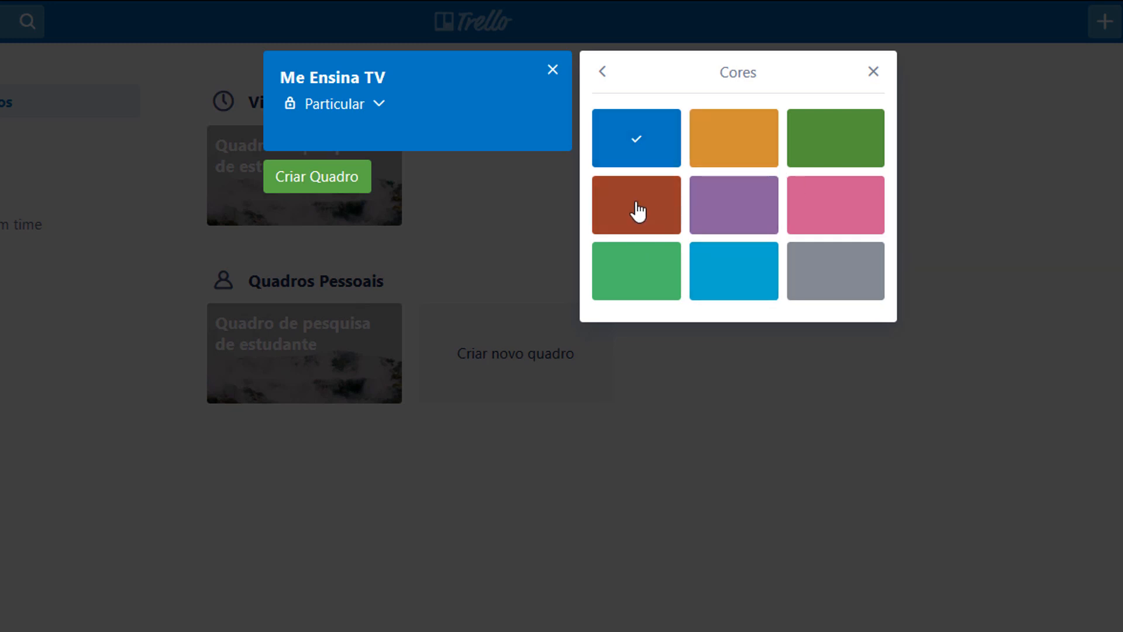
{"action": "left_click", "coordinate": [637, 228]}
{"action": "left_click", "coordinate": [603, 72]}
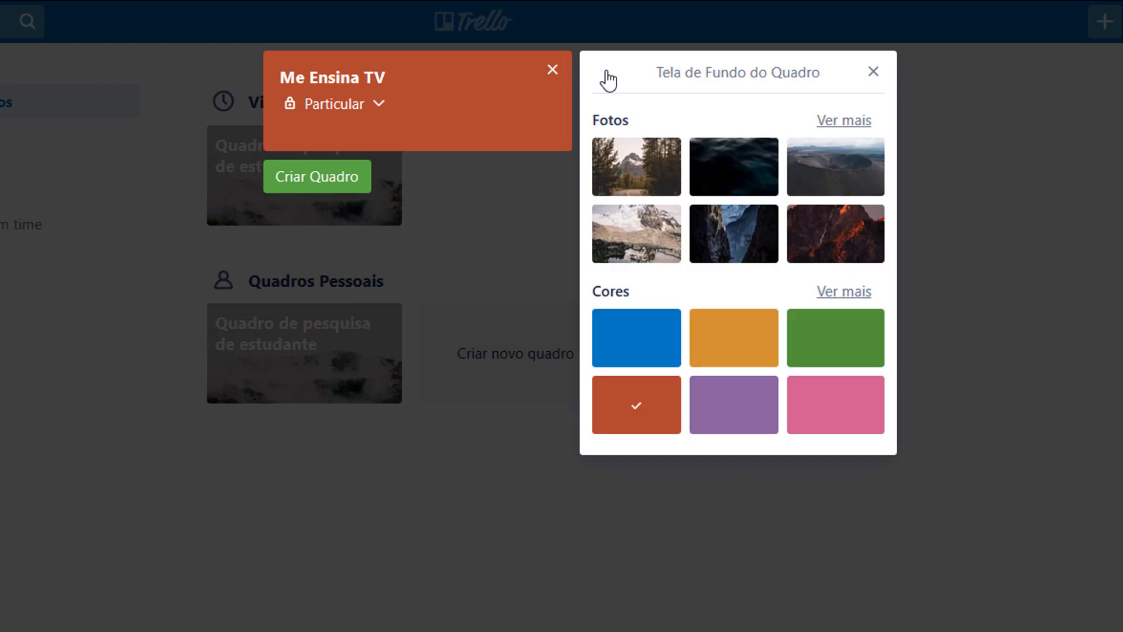
{"action": "left_click", "coordinate": [873, 72]}
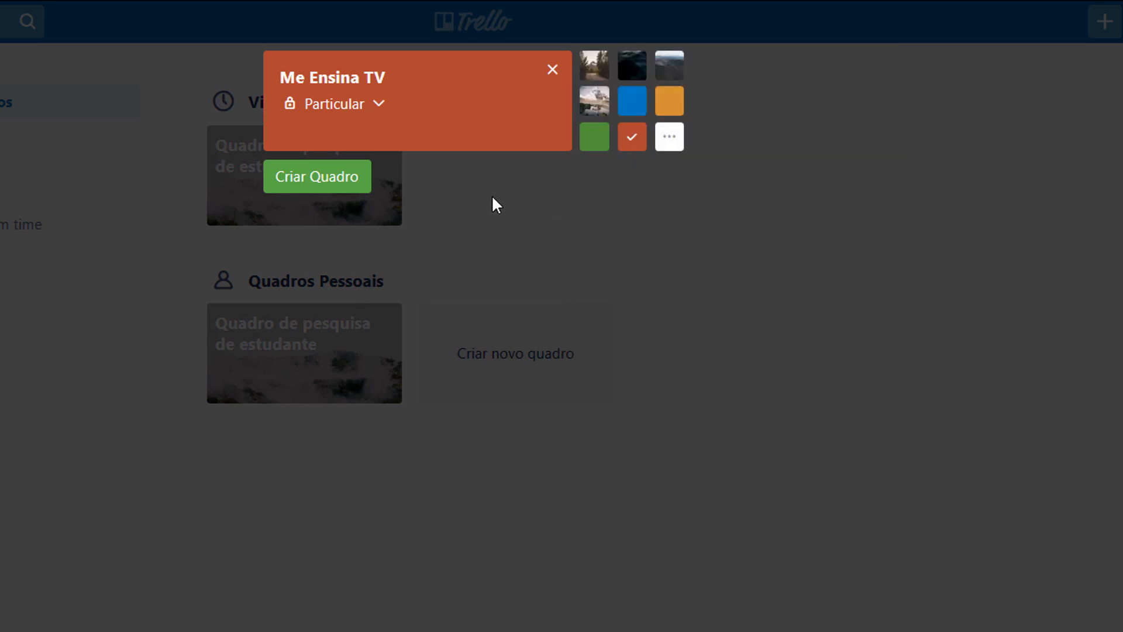
{"action": "left_click", "coordinate": [324, 186]}
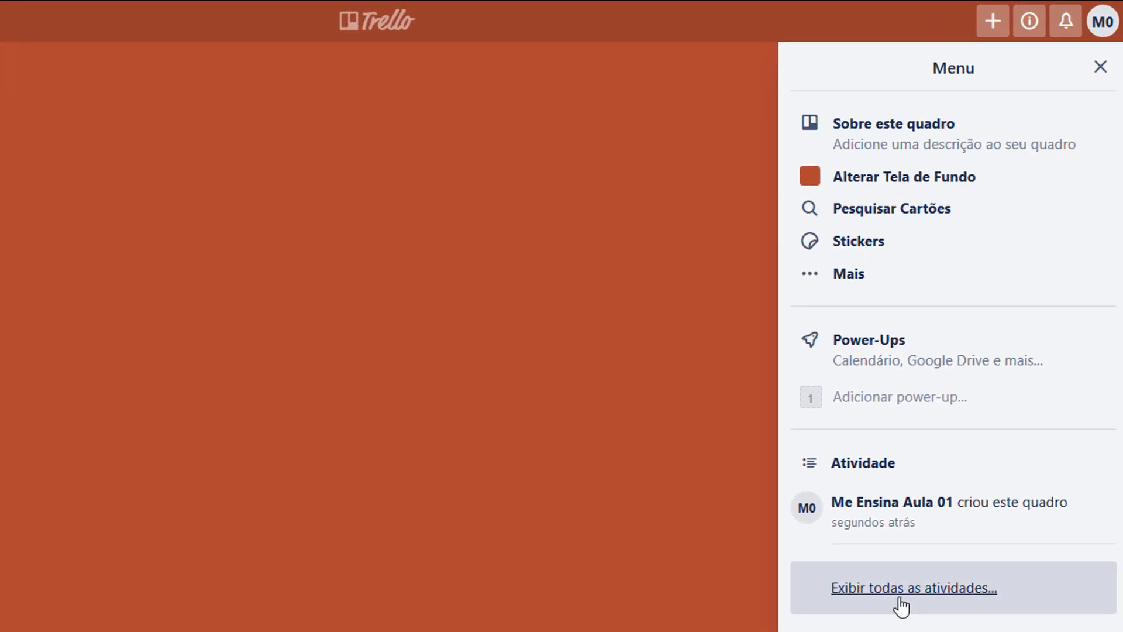
- Examine the board's background-change options and its activity log
{"action": "left_click", "coordinate": [969, 183]}
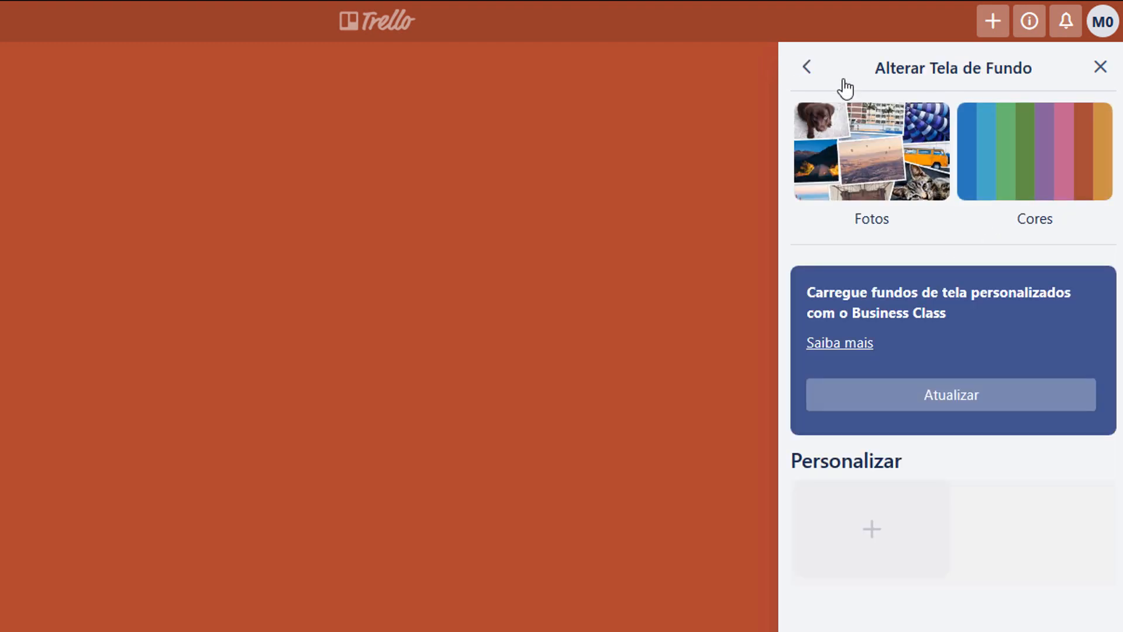
{"action": "left_click", "coordinate": [807, 68]}
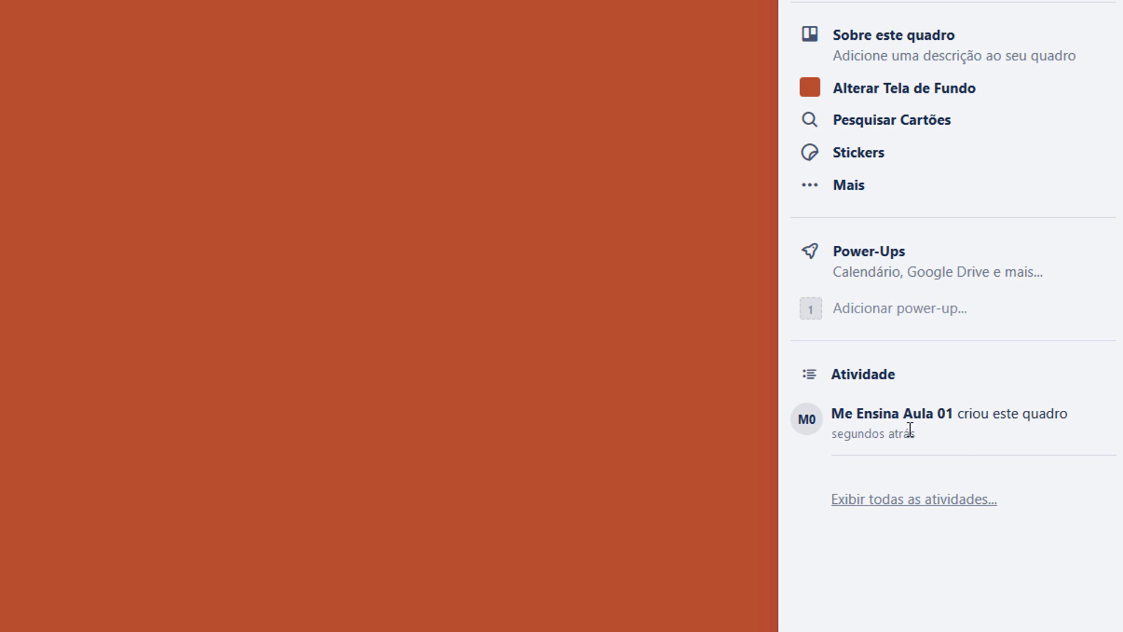
{"action": "mouse_move", "coordinate": [910, 431]}
- Add a first list titled Ideias de Conteúdo to the board
{"action": "left_click", "coordinate": [124, 108]}
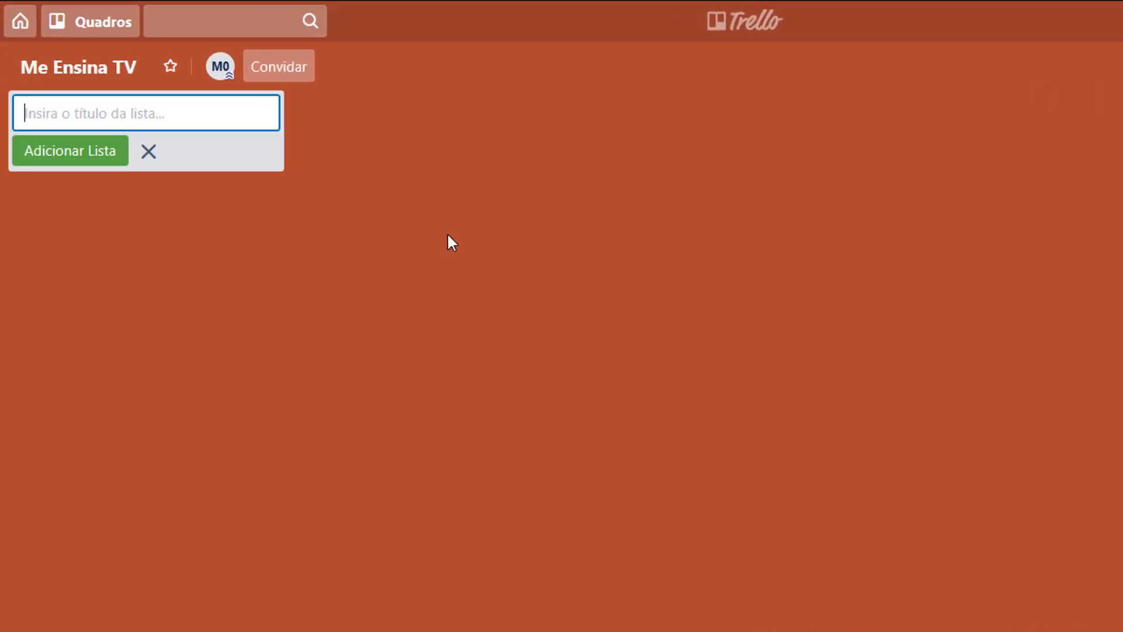
{"action": "type", "text": "Ideias de Conteúdo"}
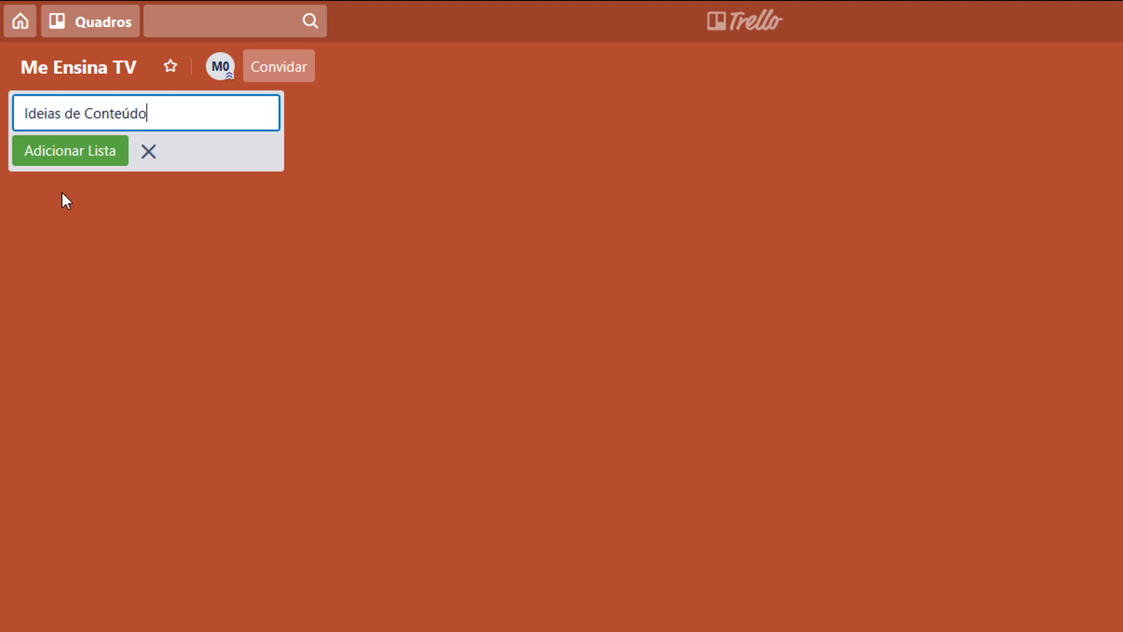
{"action": "left_click", "coordinate": [63, 157]}
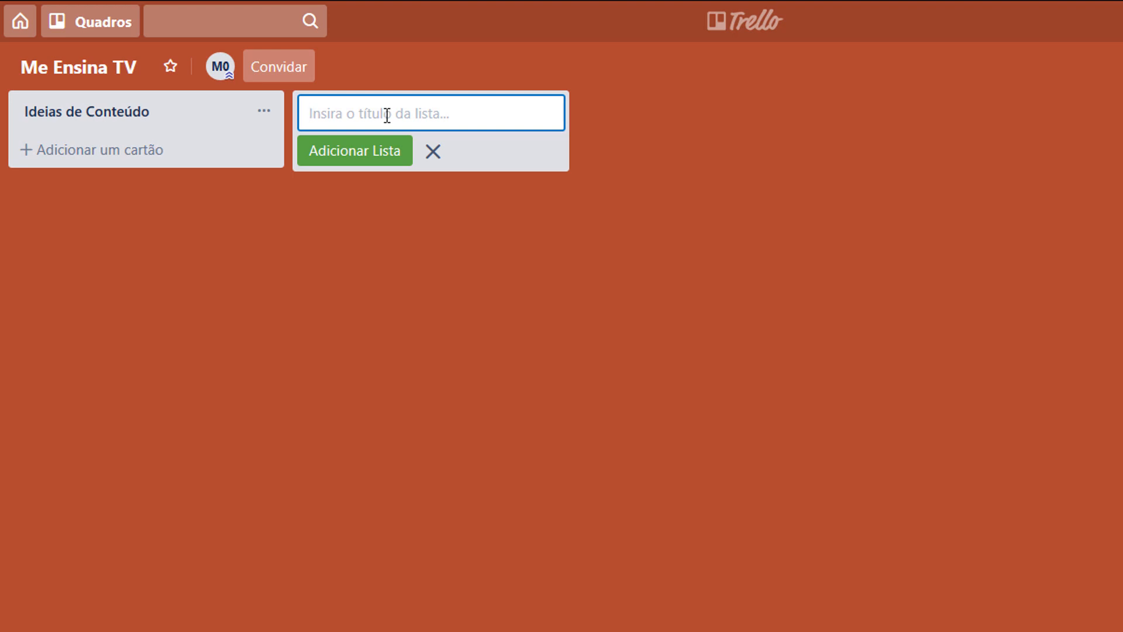
- Add a second list titled TO DO (FAZER) to the board
{"action": "type", "text": "To"}
{"action": "key", "text": "BackSpace"}
{"action": "key", "text": "BackSpace"}
{"action": "type", "text": "To"}
{"action": "key", "text": "BackSpace"}
{"action": "key", "text": "BackSpace"}
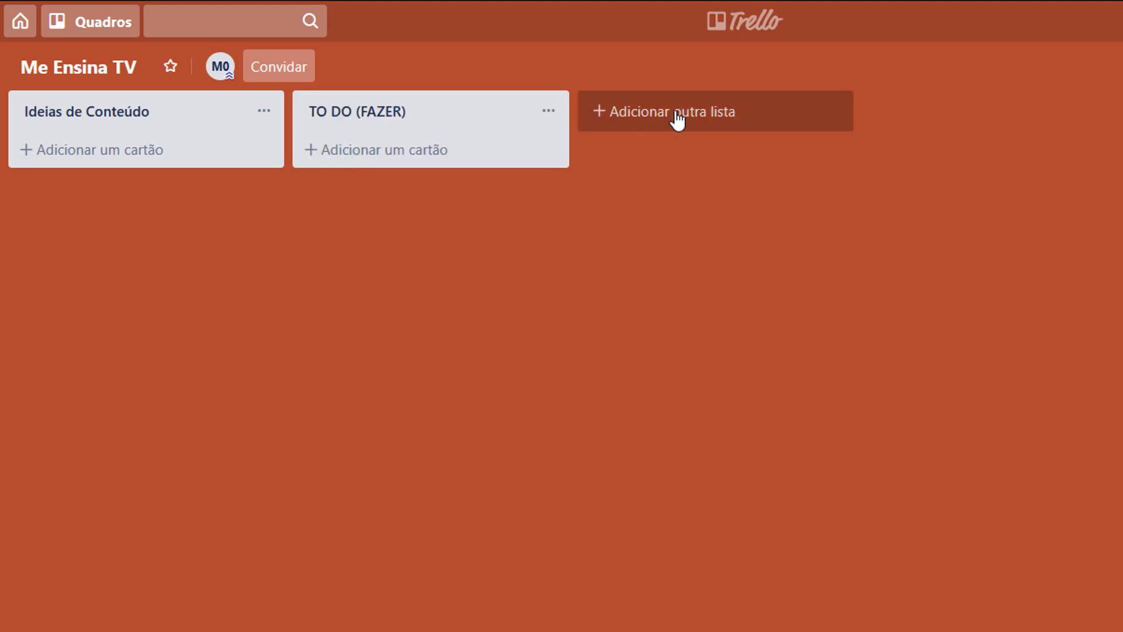
- Add two more lists titled DOING (FAZENDO) and DONE! (FEITO), ending list entry after the second
{"action": "left_click", "coordinate": [676, 118]}
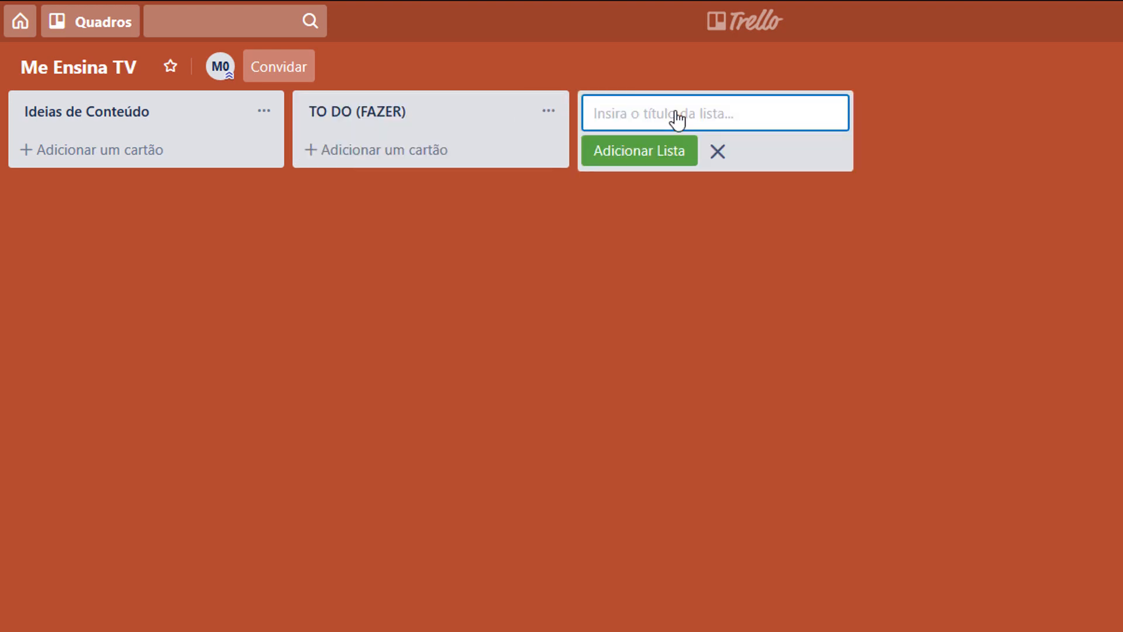
{"action": "type", "text": "D"}
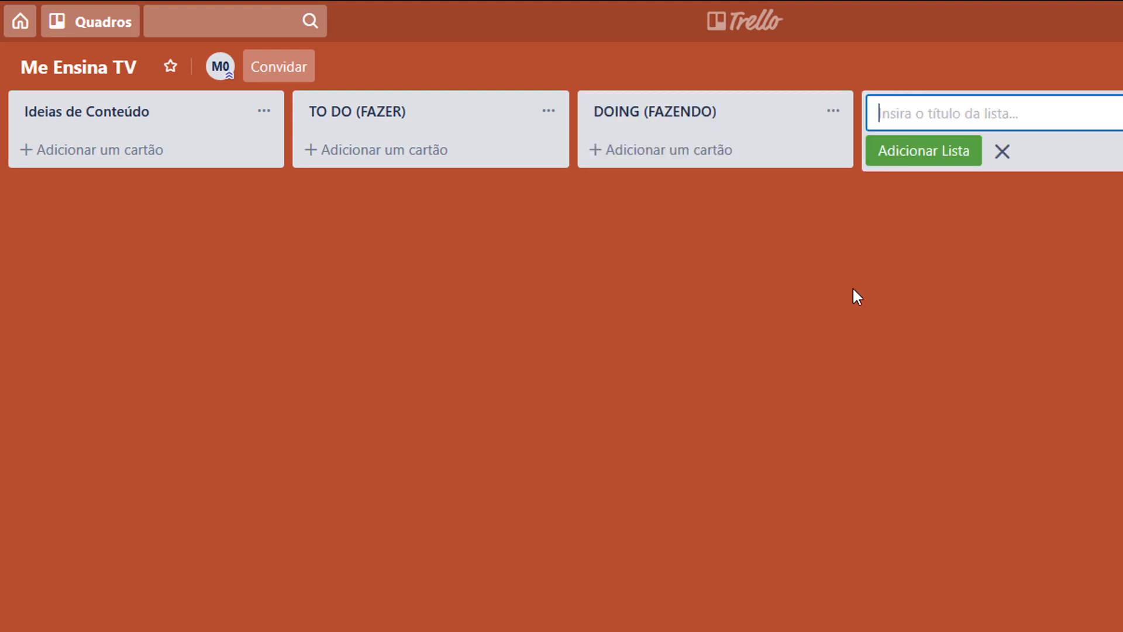
{"action": "type", "text": "DONE! (FEITO)"}
{"action": "left_click", "coordinate": [920, 152]}
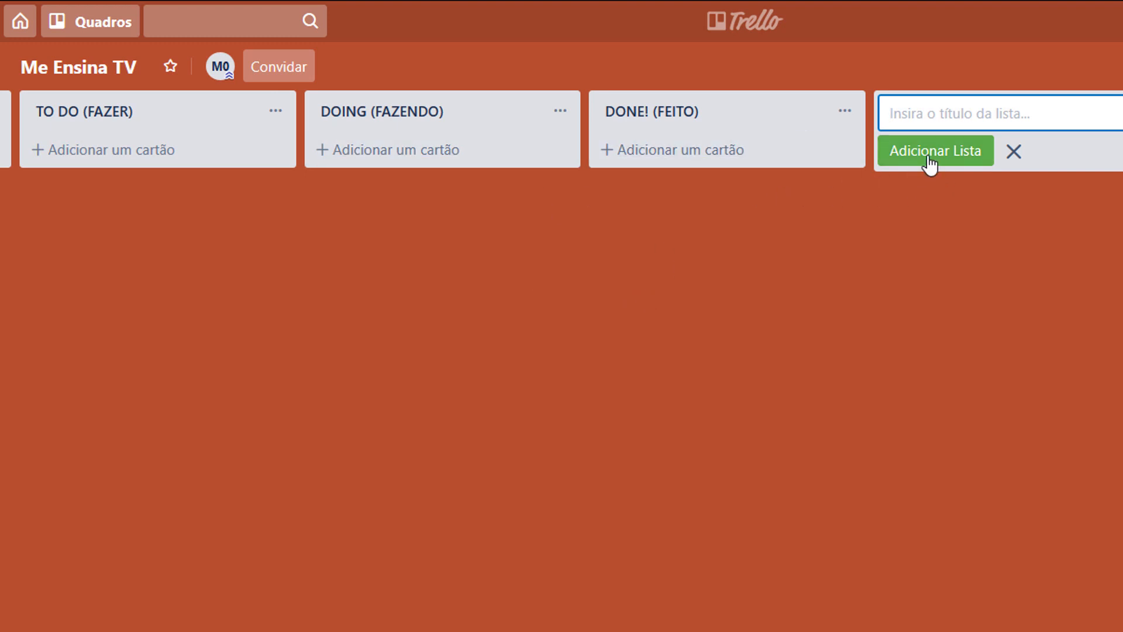
{"action": "left_click", "coordinate": [1016, 153]}
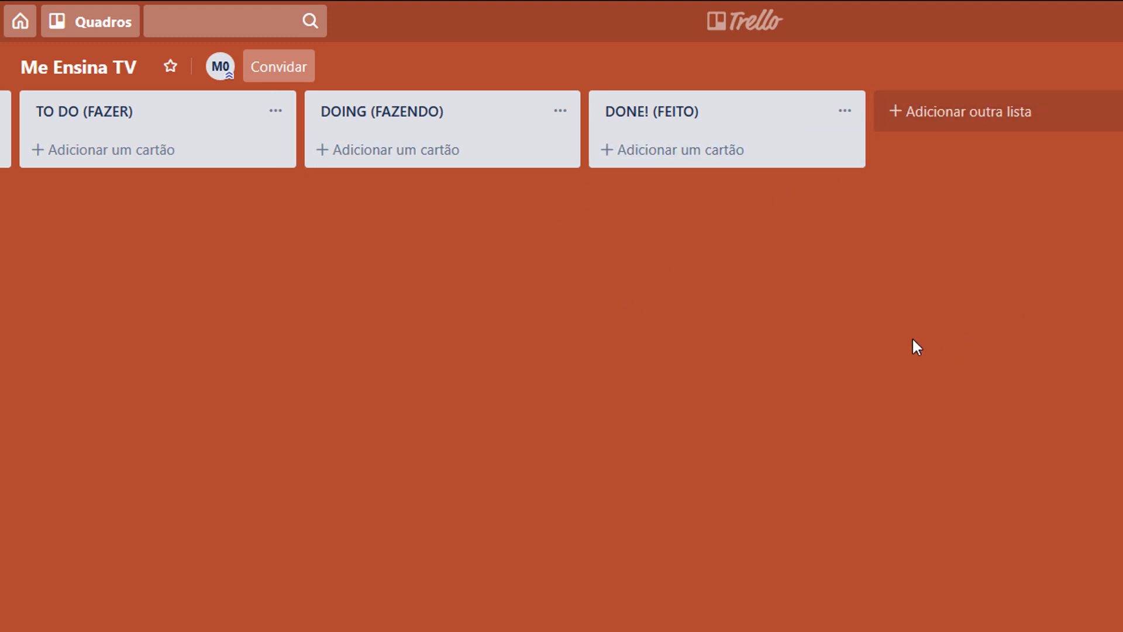
- Hide the board's side menu and leave the next new list entry blank
{"action": "left_click_drag", "start_coordinate": [553, 620], "coordinate": [194, 628]}
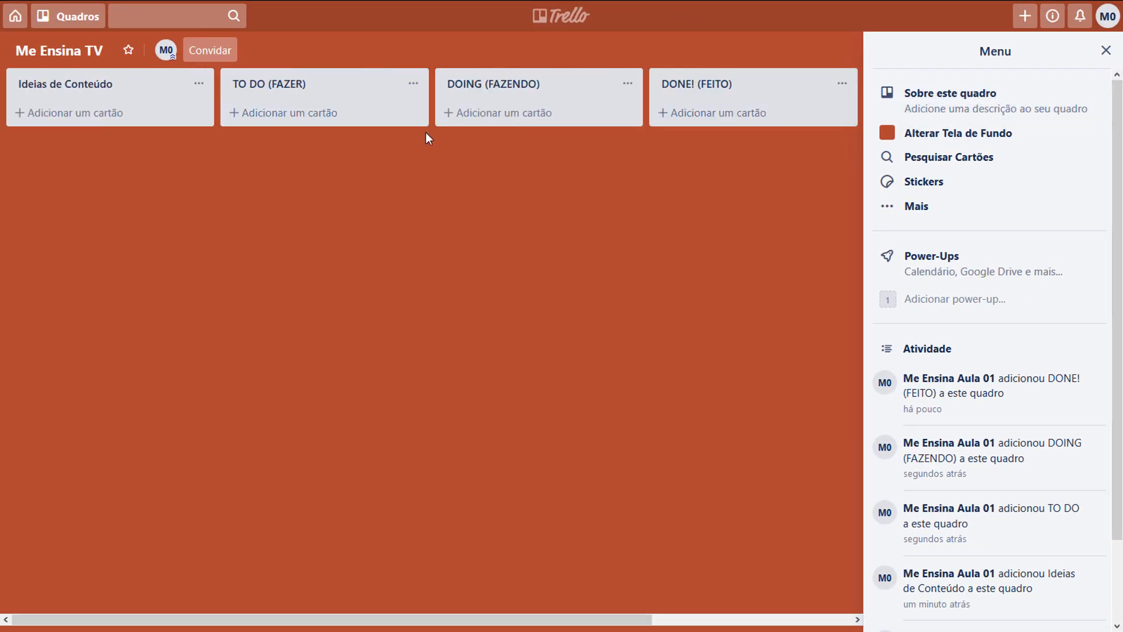
{"action": "left_click", "coordinate": [1106, 50]}
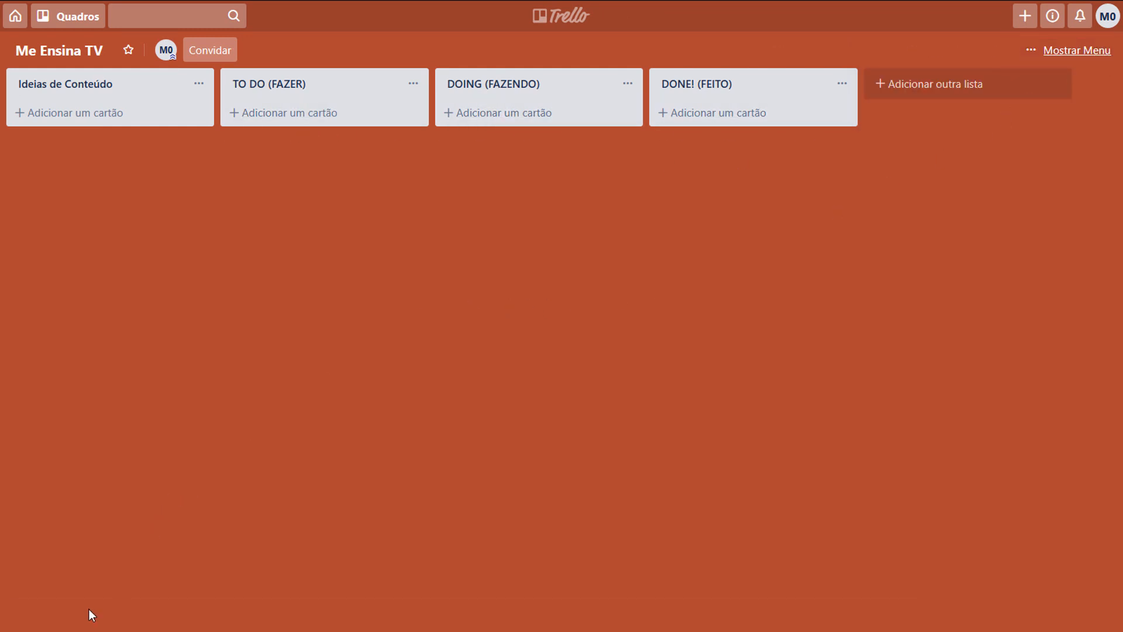
{"action": "left_click", "coordinate": [951, 84]}
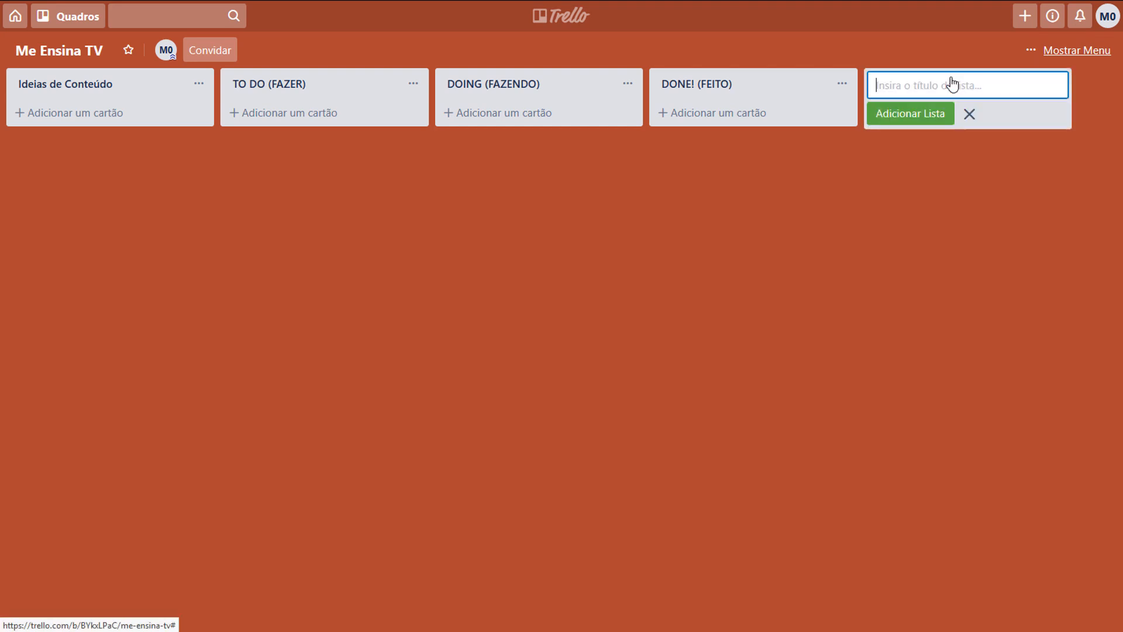
{"action": "left_click", "coordinate": [936, 264]}
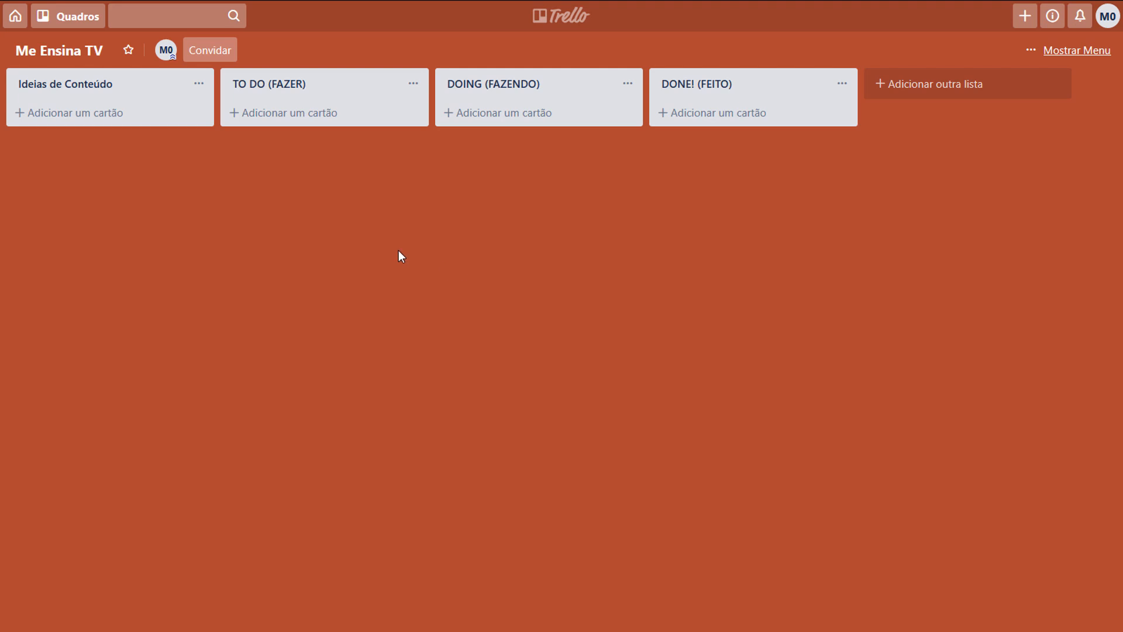
- Add a card titled "Como fazer planilha excel" to the Ideias de Conteúdo list
{"action": "left_click", "coordinate": [93, 112]}
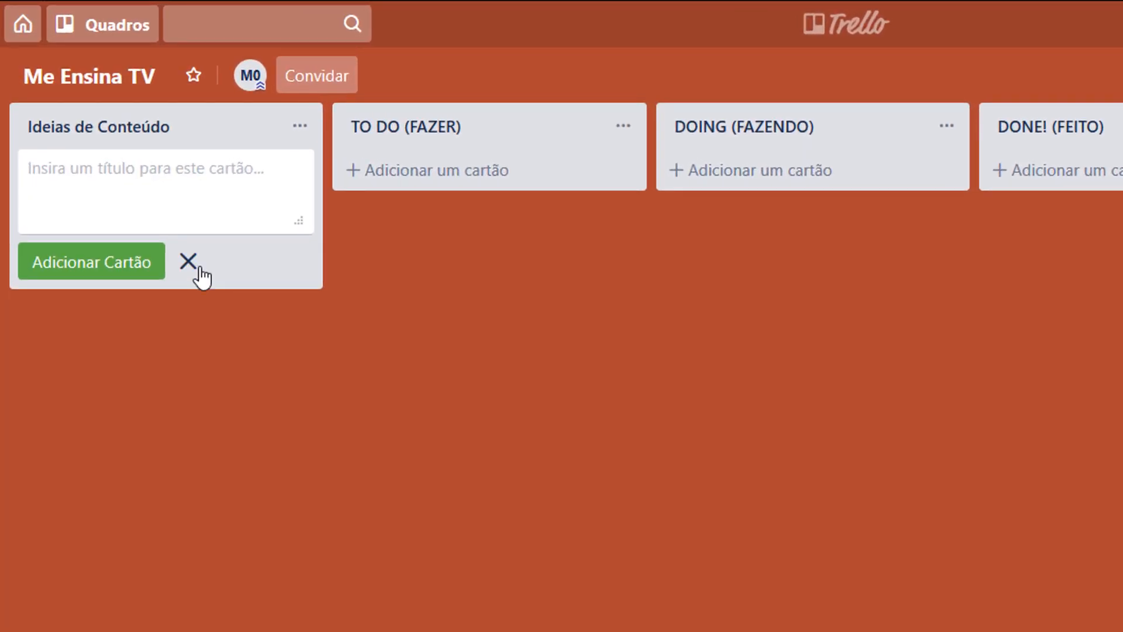
{"action": "type", "text": "Como faz"}
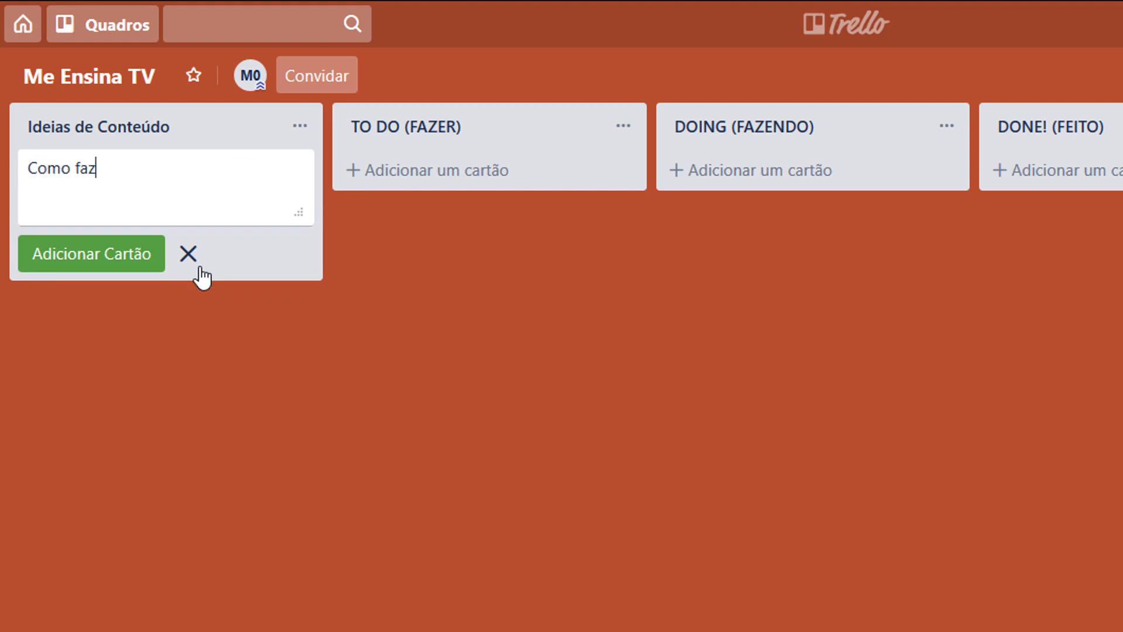
{"action": "type", "text": "er planilha excel"}
{"action": "key", "text": "Return"}
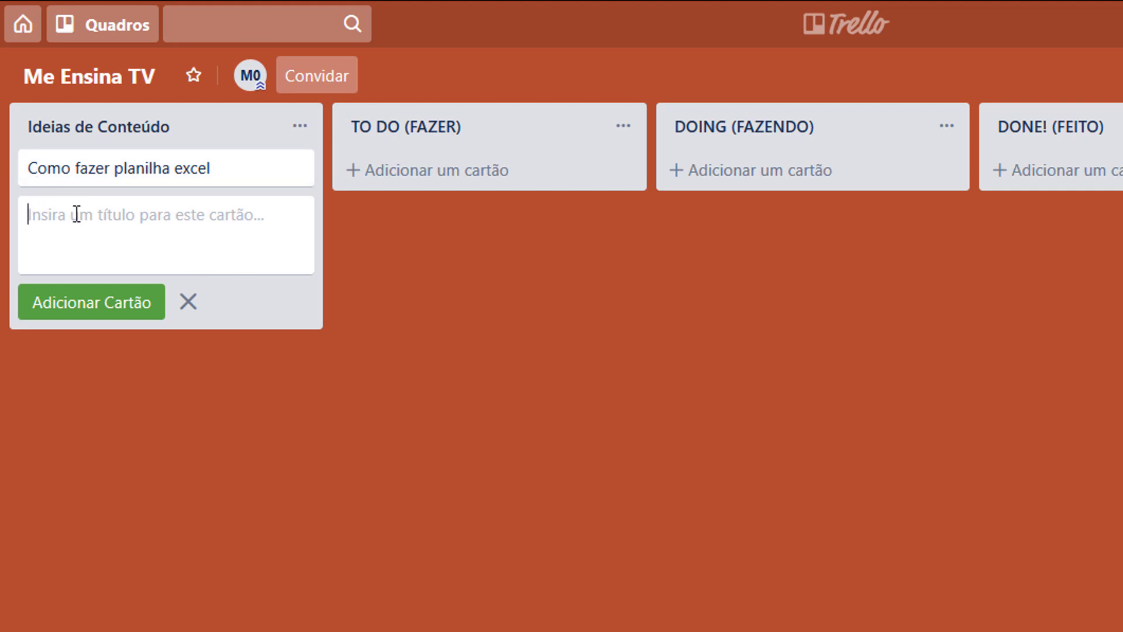
- Add cards titled "como formatar no word" and "como ganhar seguidores instagram" to the Ideias de Conteúdo list
{"action": "type", "text": "como for"}
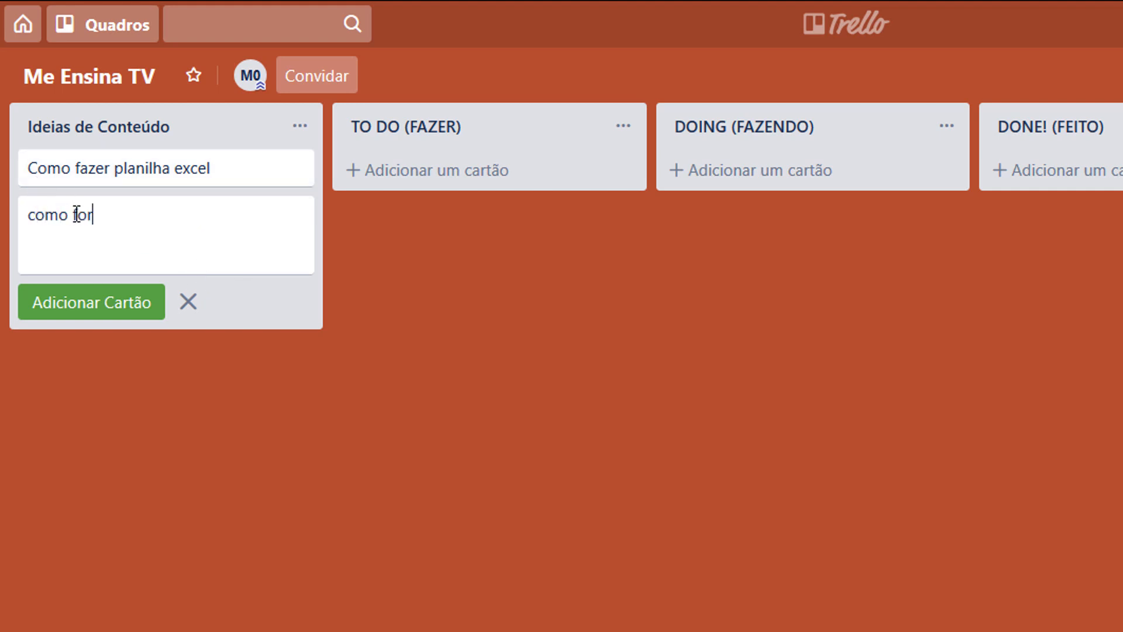
{"action": "type", "text": "matar no word"}
{"action": "key", "text": "Return"}
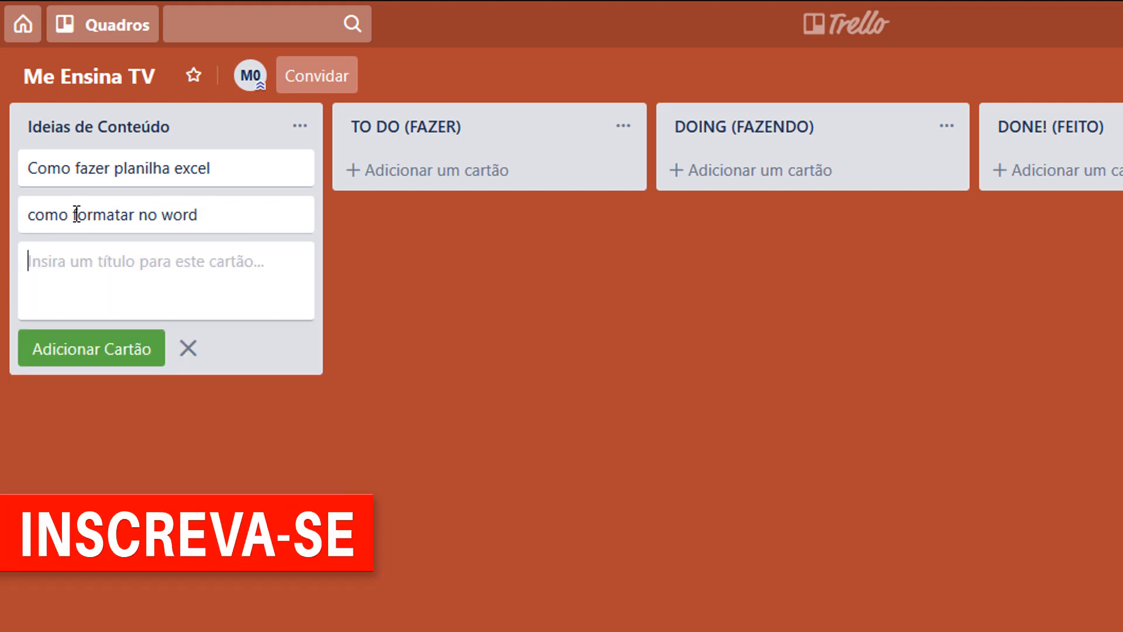
{"action": "type", "text": "como gan"}
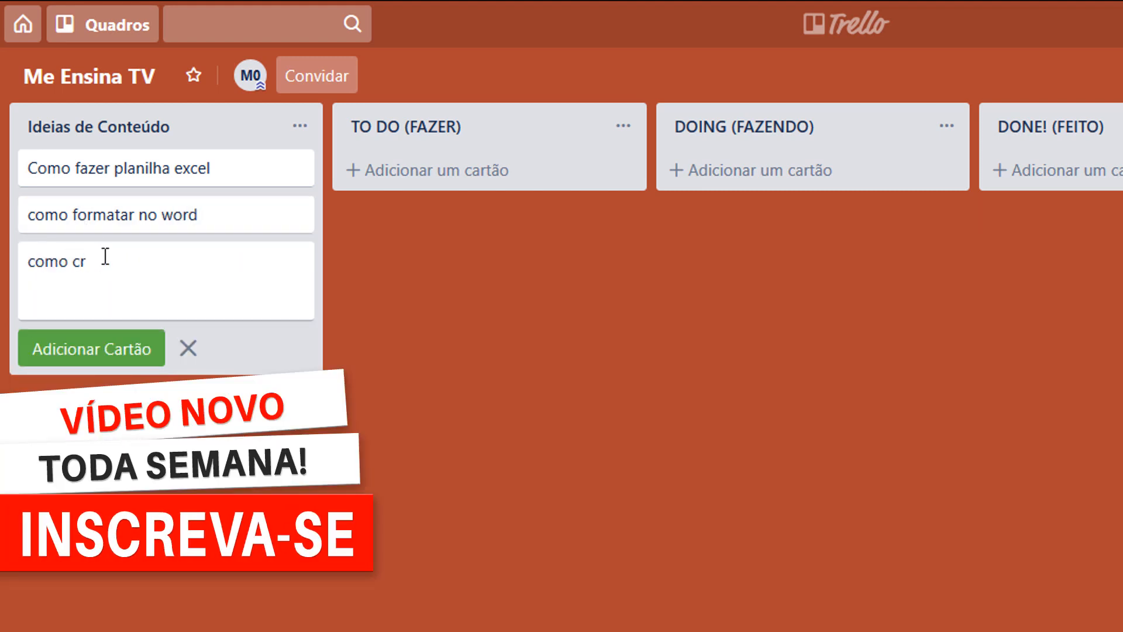
{"action": "type", "text": "har seguidores ins"}
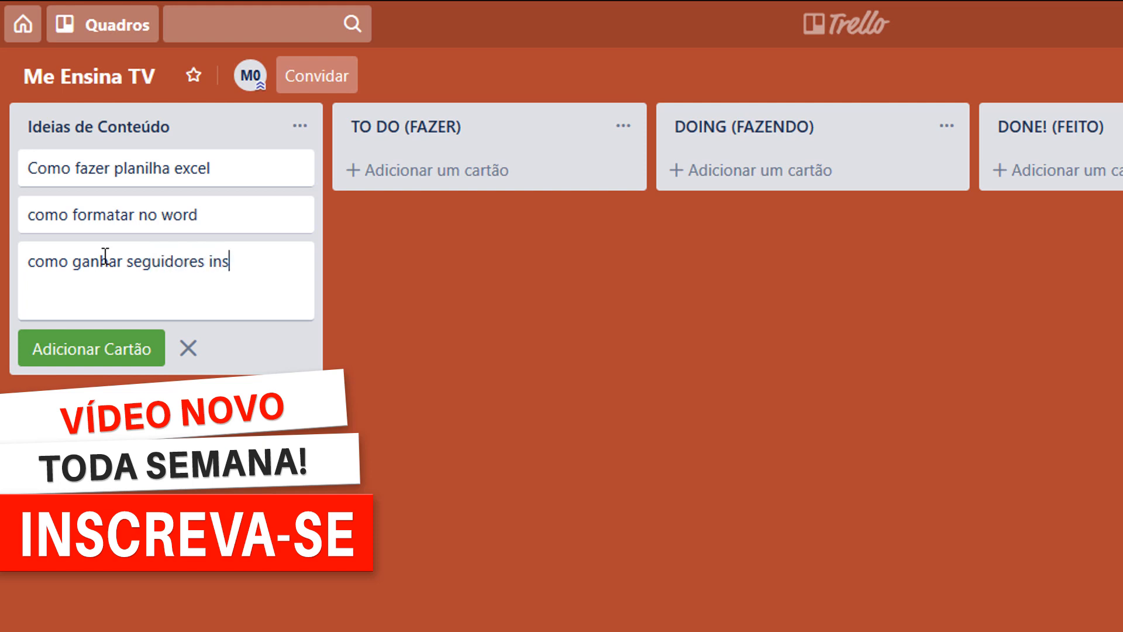
{"action": "type", "text": "tagram"}
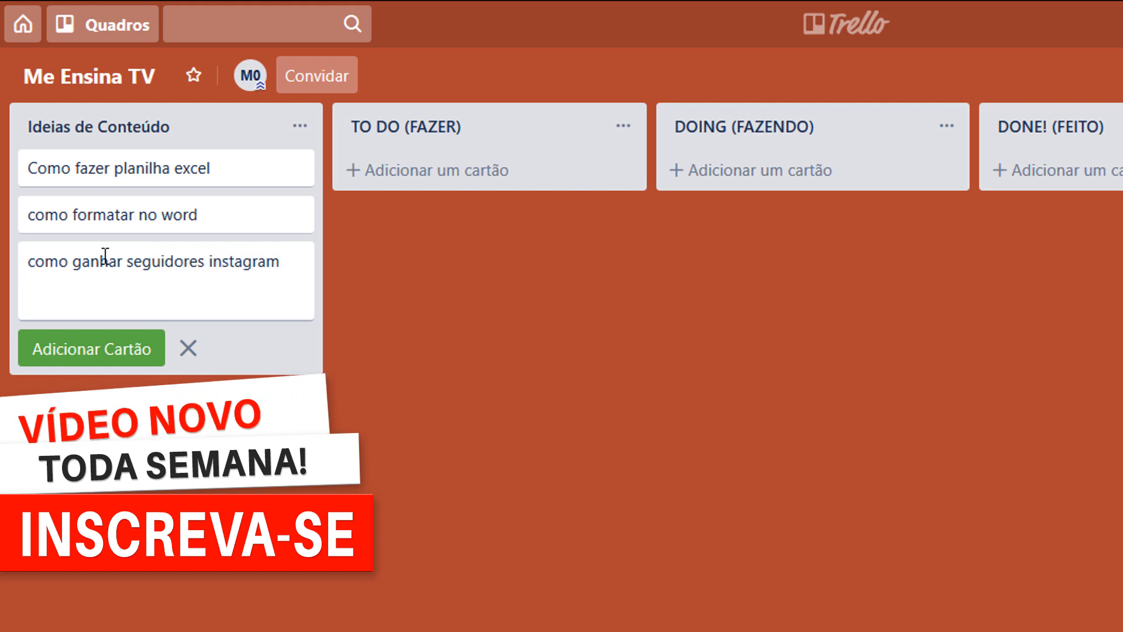
{"action": "key", "text": "Return"}
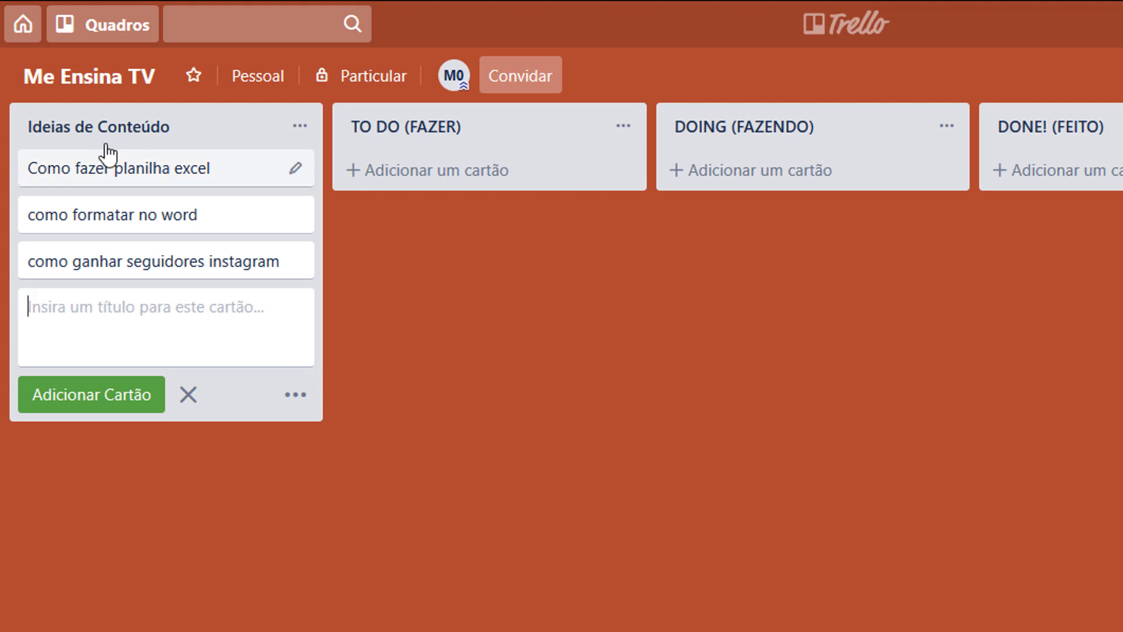
- Give the "Como fazer planilha excel" card the description "Criar aula do excel. Falar sobre a planilha"
{"action": "left_click", "coordinate": [183, 176]}
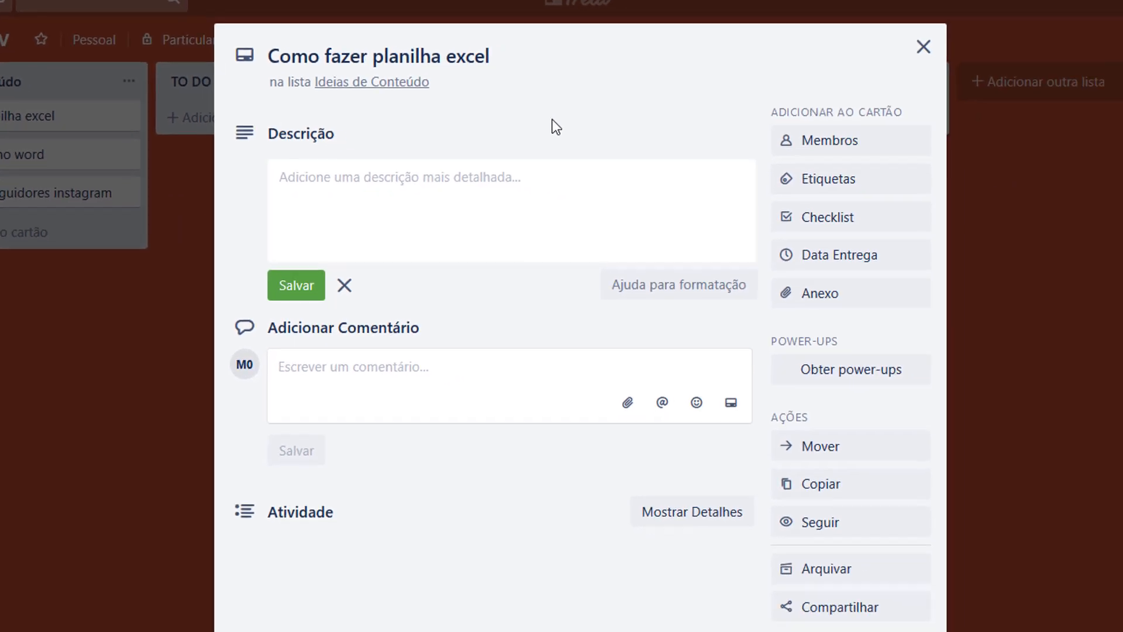
{"action": "left_click", "coordinate": [454, 48]}
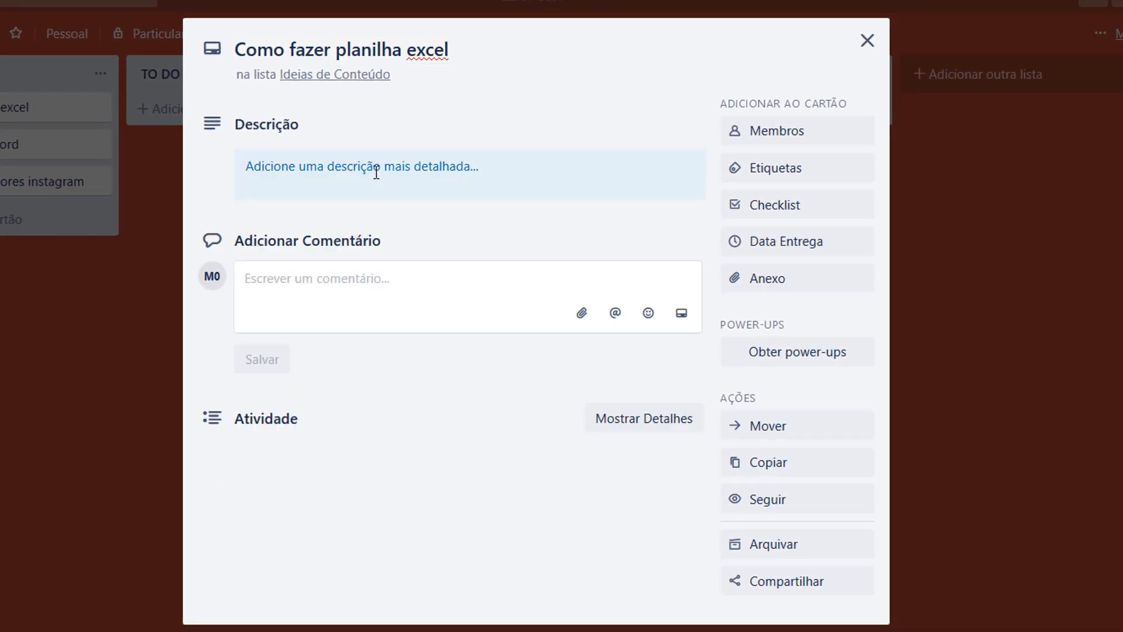
{"action": "left_click", "coordinate": [376, 171]}
{"action": "left_click", "coordinate": [348, 353]}
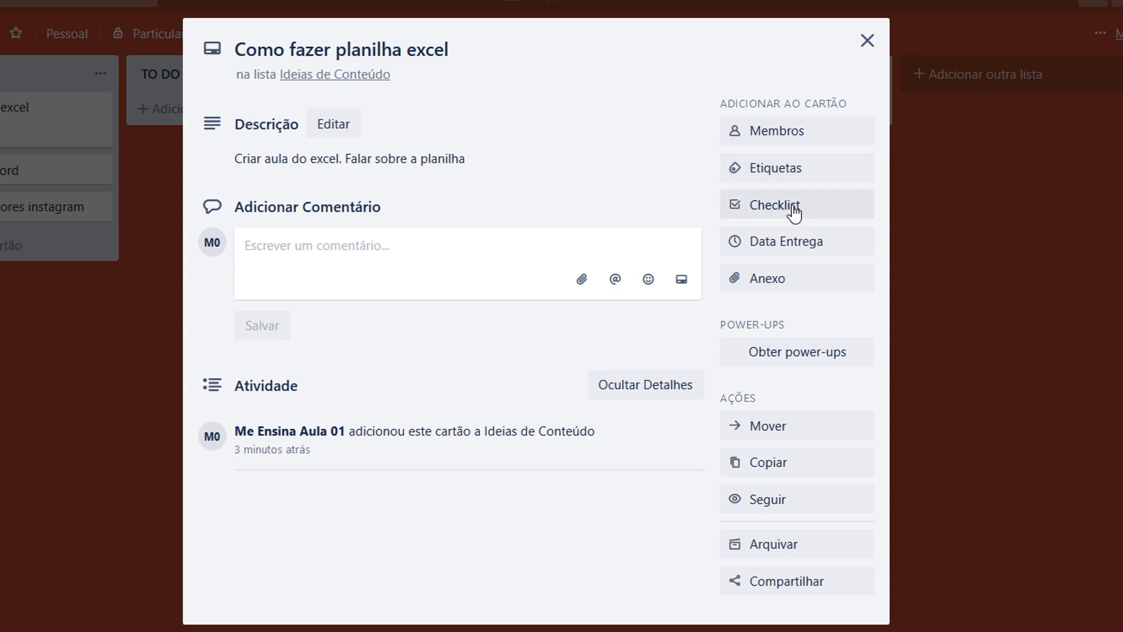
- View the label colours available for the "Como fazer planilha excel" card and close the card without assigning one
{"action": "left_click", "coordinate": [791, 170]}
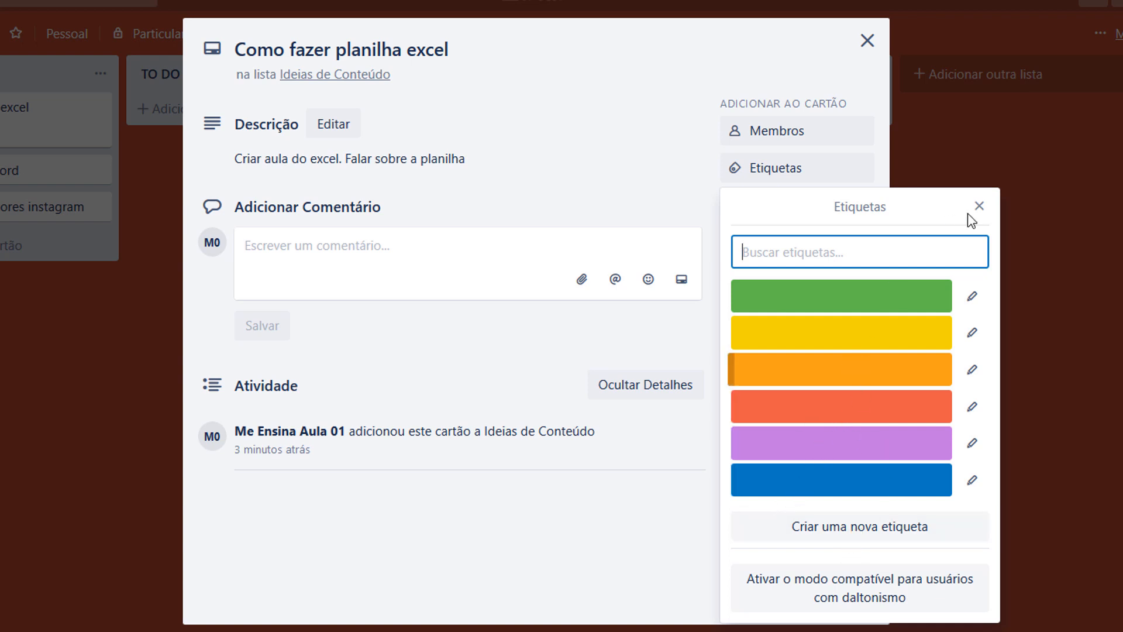
{"action": "left_click", "coordinate": [868, 41]}
{"action": "left_click", "coordinate": [868, 40]}
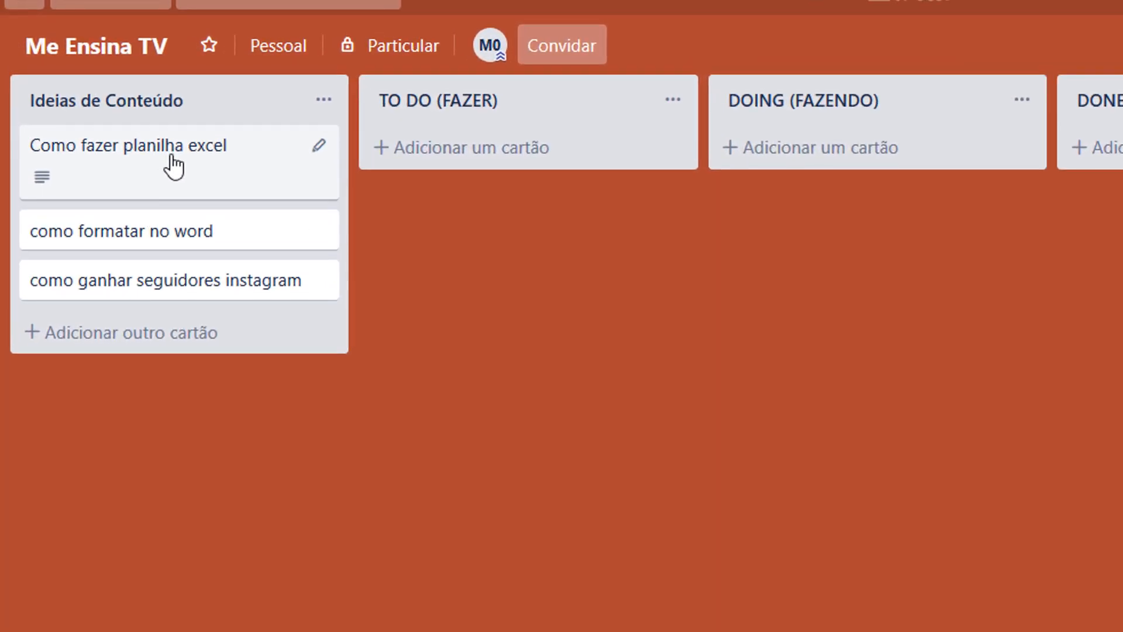
- Try the green, yellow and orange labels on the "Como fazer planilha excel" card and remove all three
{"action": "key", "text": "1"}
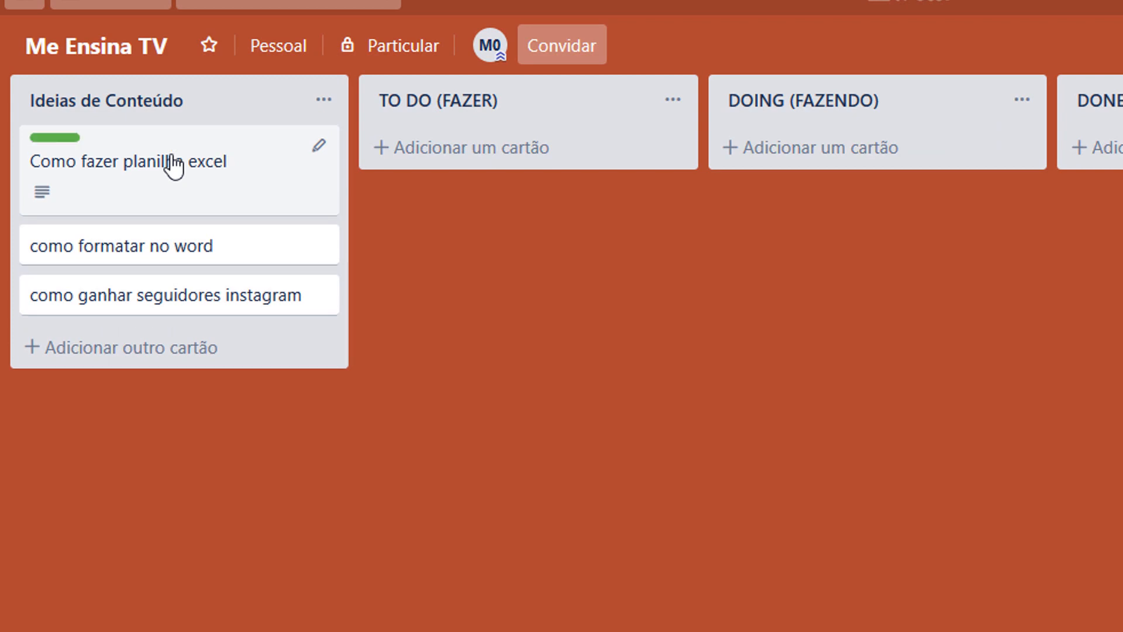
{"action": "key", "text": "2"}
{"action": "key", "text": "3"}
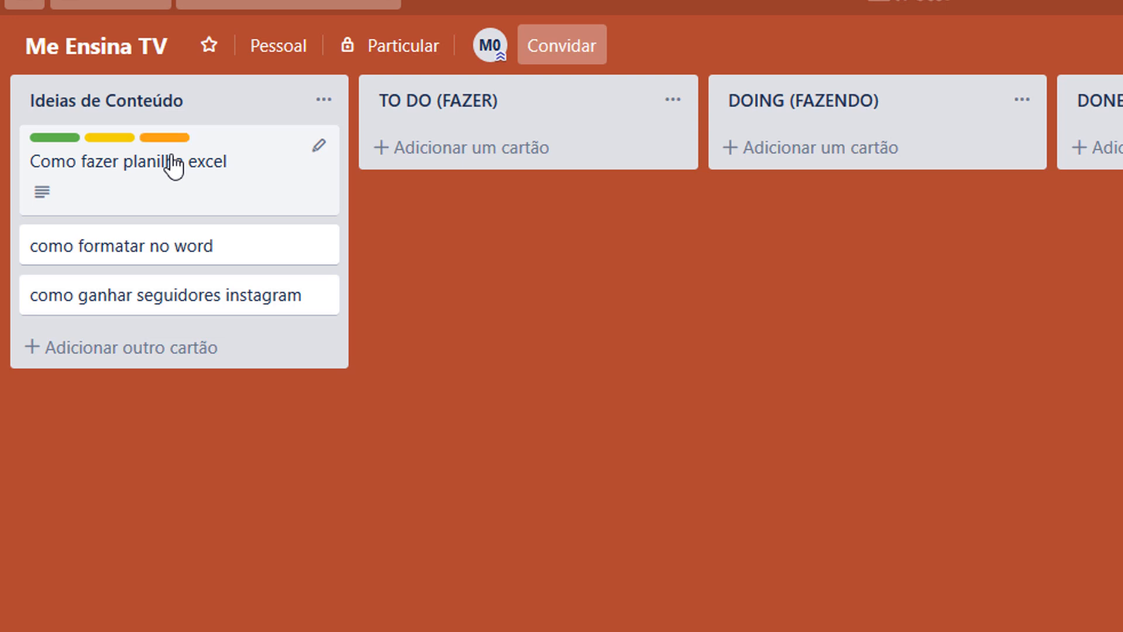
{"action": "key", "text": "3"}
{"action": "key", "text": "2"}
{"action": "key", "text": "1"}
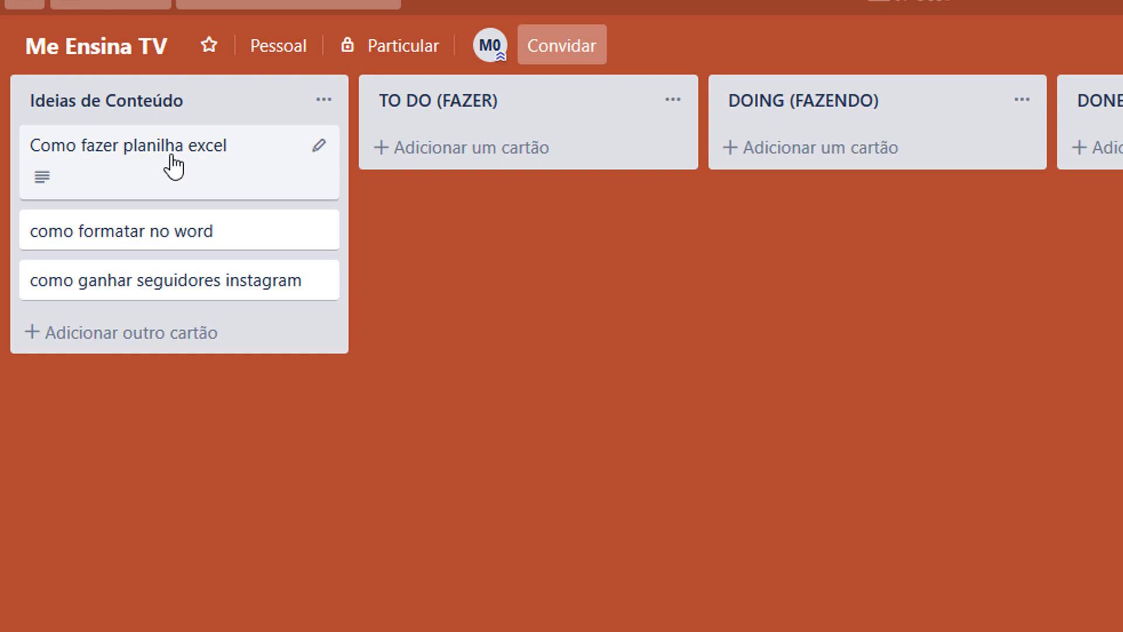
- Add a checklist with the default title Checklist to the "Como fazer planilha excel" card
{"action": "left_click", "coordinate": [174, 167]}
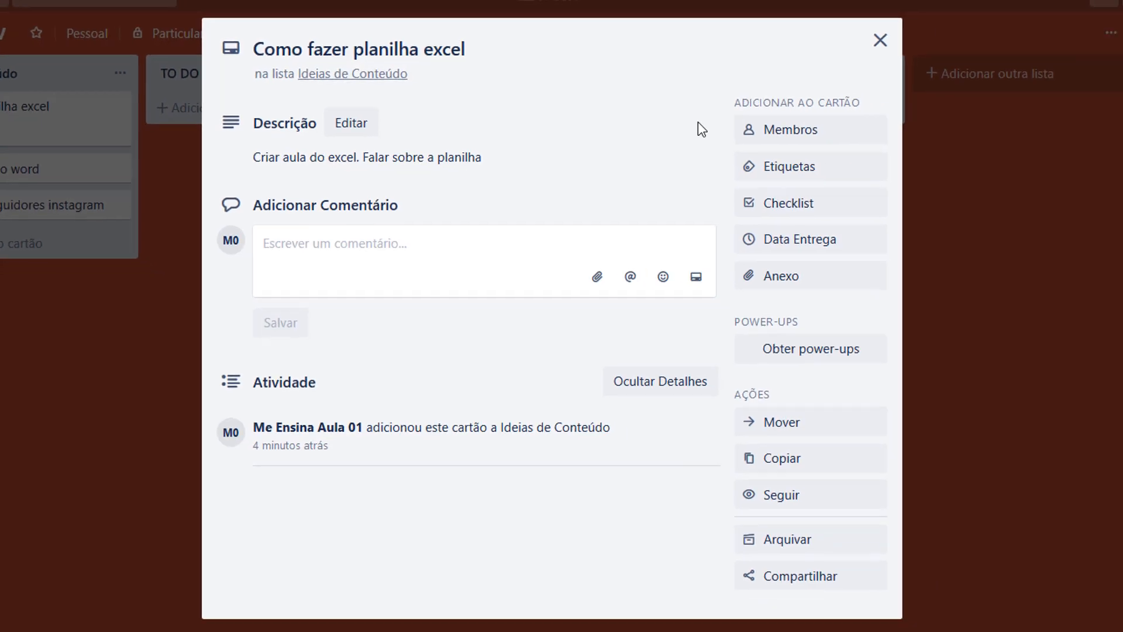
{"action": "left_click", "coordinate": [796, 210]}
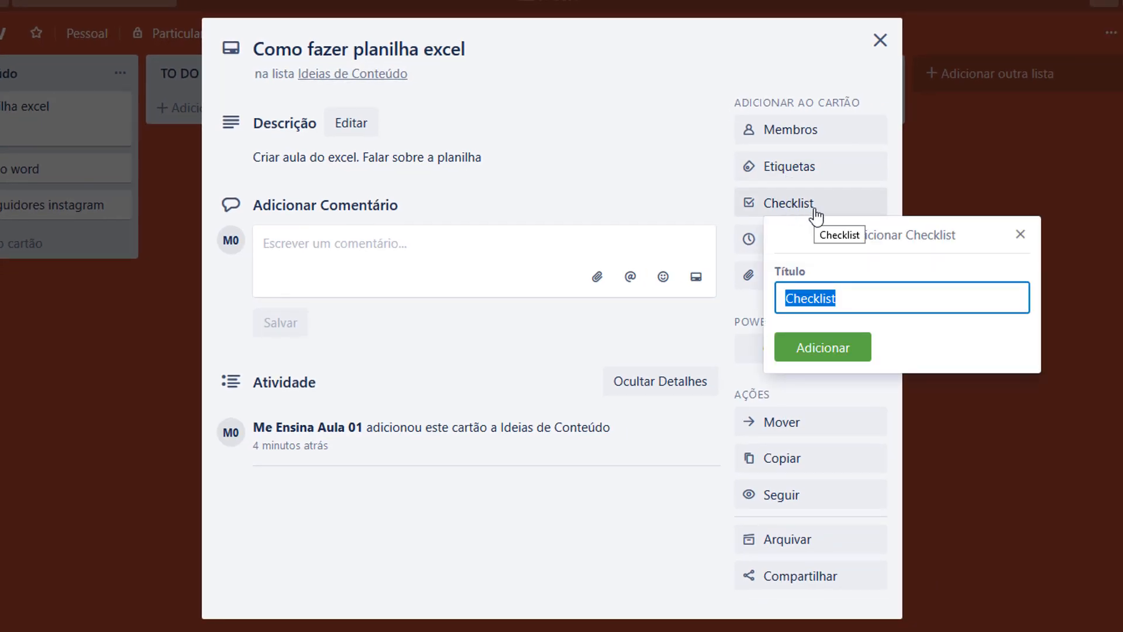
{"action": "left_click", "coordinate": [846, 353]}
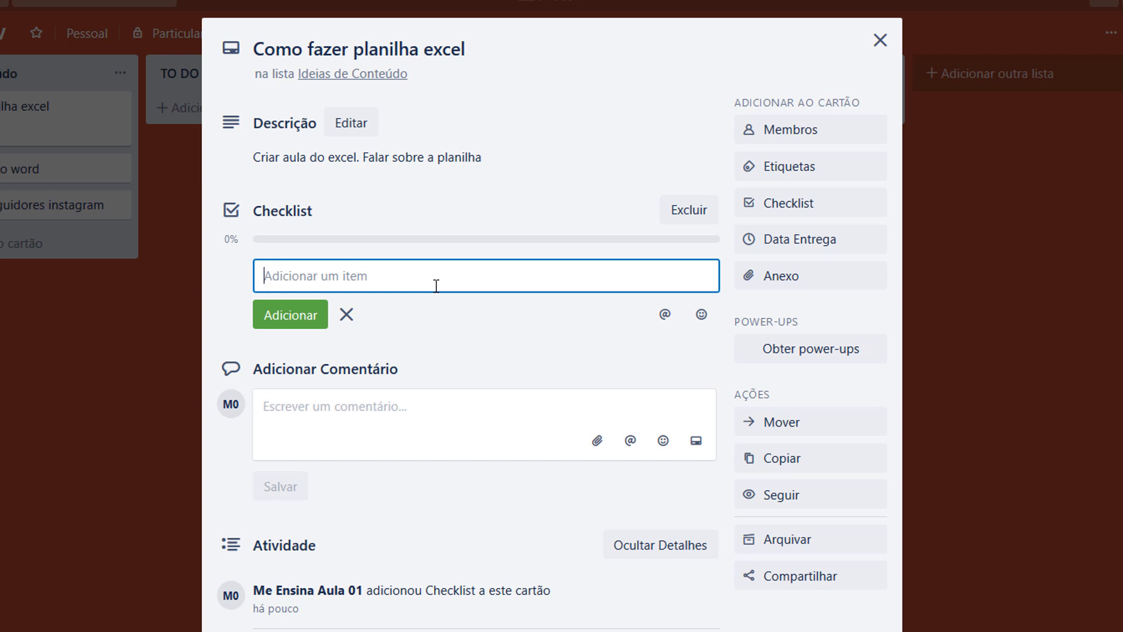
- Add the items "Pesquisar conteúdo", "Gravar conteúdo" and "Editar o vídeo" to the checklist
{"action": "type", "text": "Pesquisar "}
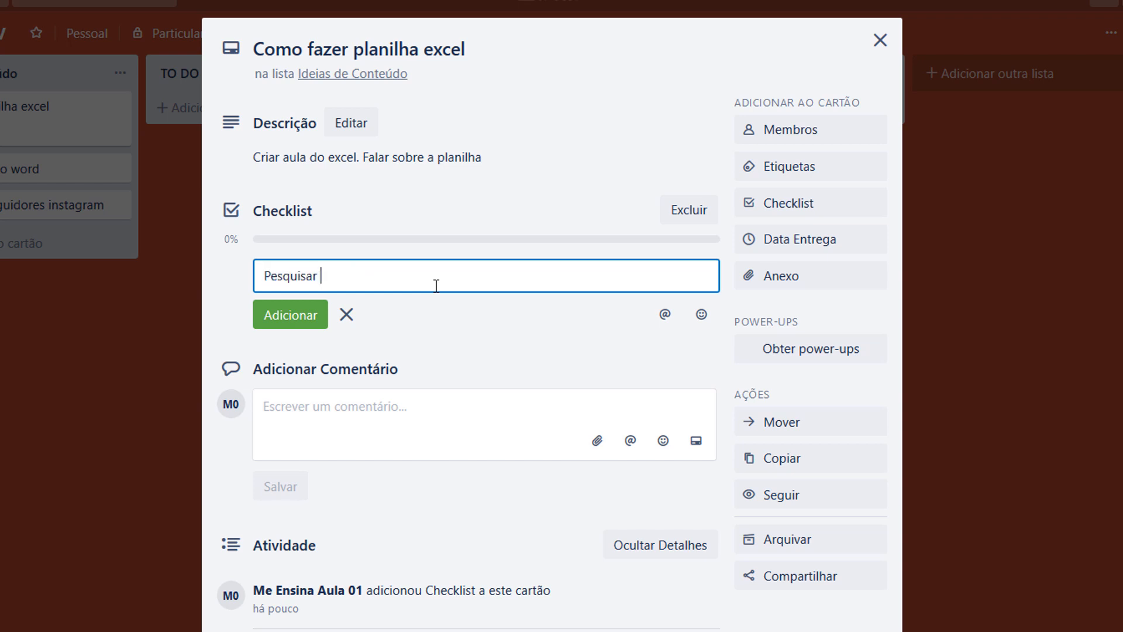
{"action": "type", "text": "conteúdo"}
{"action": "left_click", "coordinate": [305, 317]}
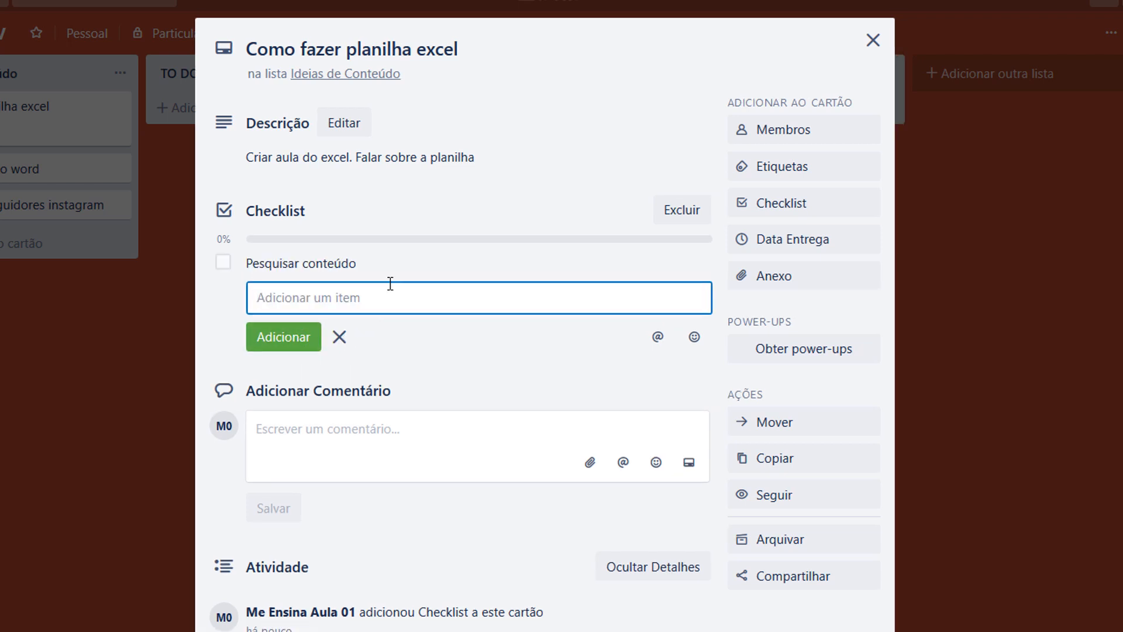
{"action": "type", "text": "Gravar conteúdo"}
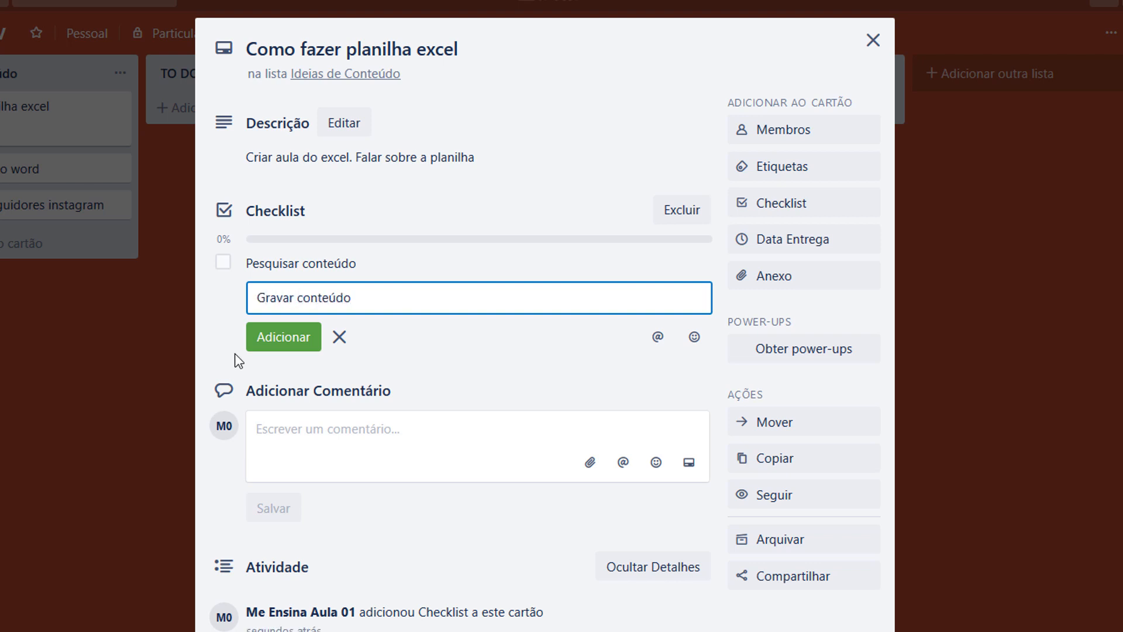
{"action": "left_click", "coordinate": [279, 344]}
{"action": "type", "text": "Editar o vídeo"}
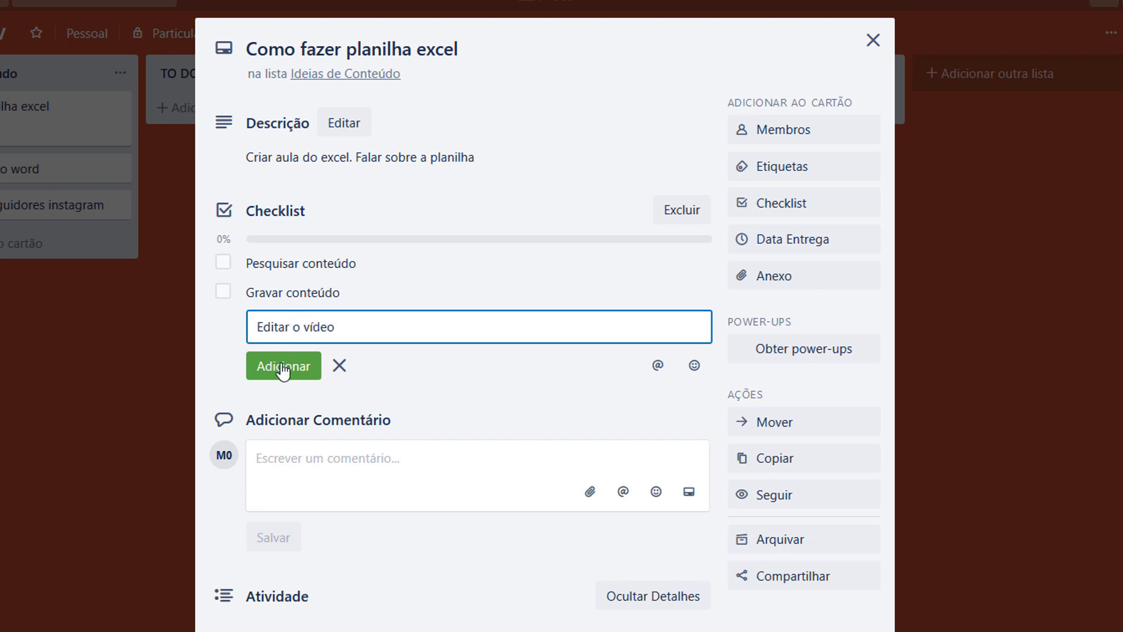
{"action": "left_click", "coordinate": [283, 366]}
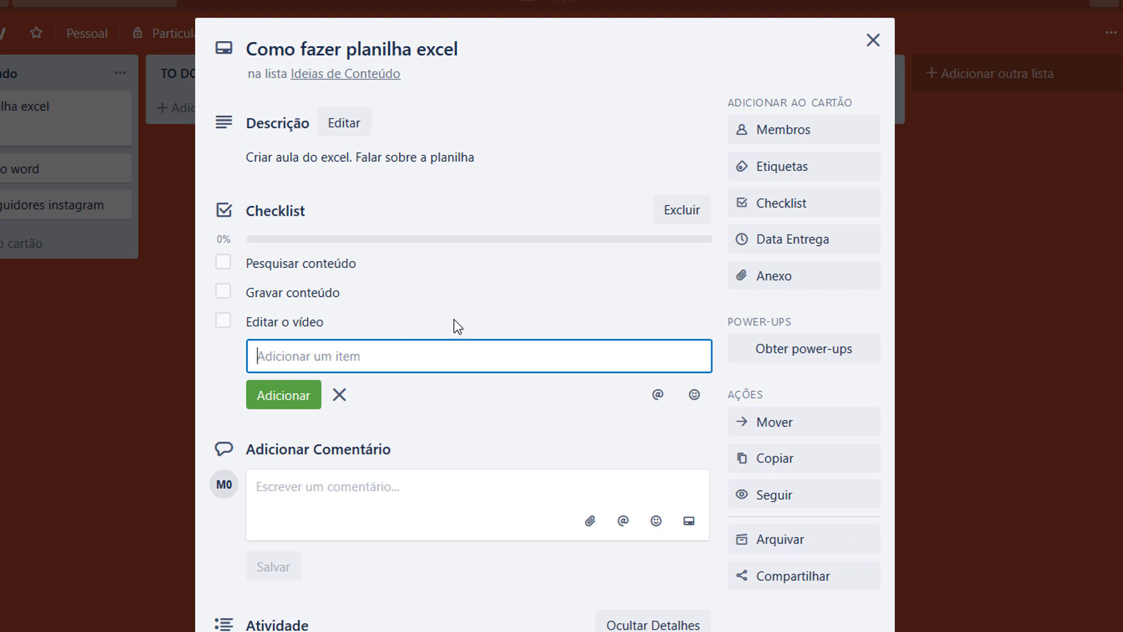
- Add a second checklist titled "Edição de Vídeo" to the card without copying items from another checklist
{"action": "left_click", "coordinate": [794, 210]}
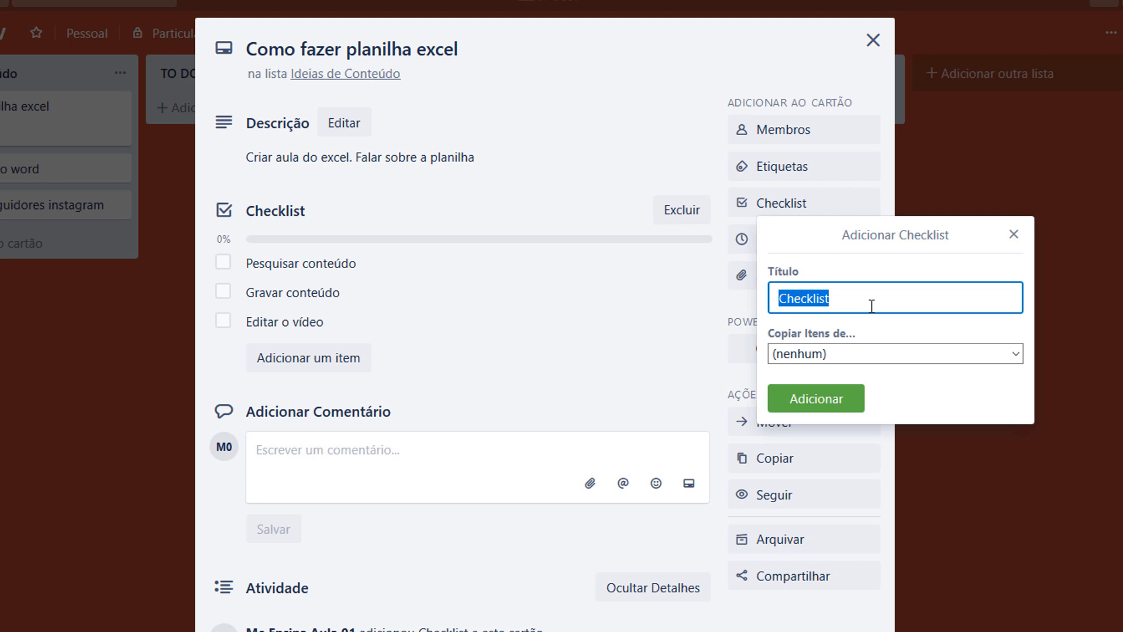
{"action": "type", "text": "Edição"}
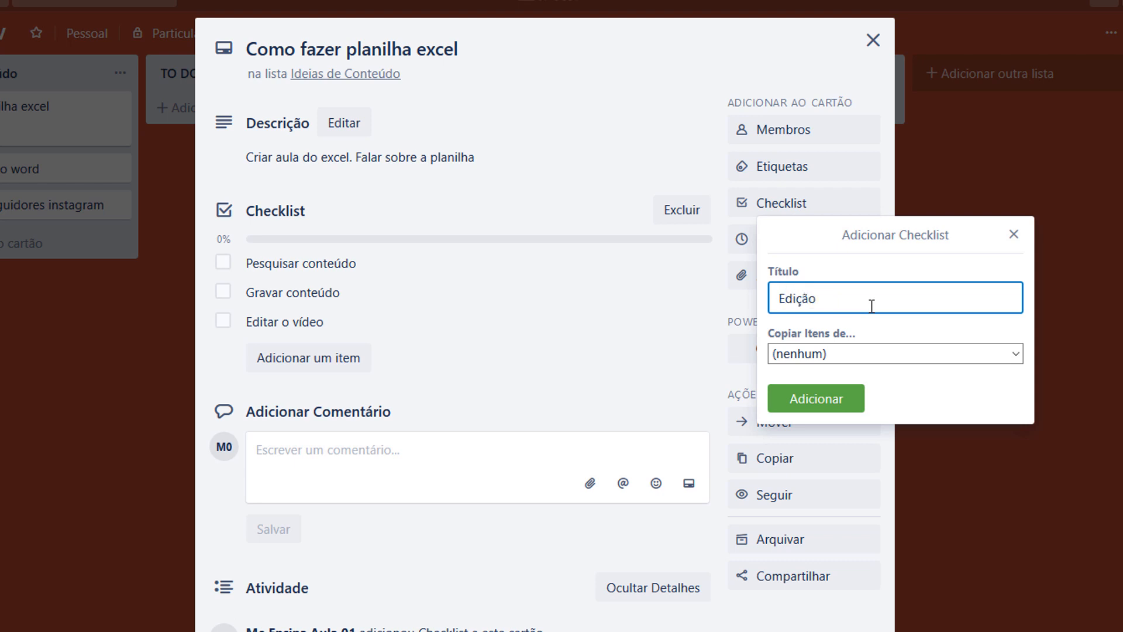
{"action": "type", "text": " de Vídeo"}
{"action": "key", "text": "ctrl+Left"}
{"action": "type", "text": "de"}
{"action": "left_click", "coordinate": [958, 354]}
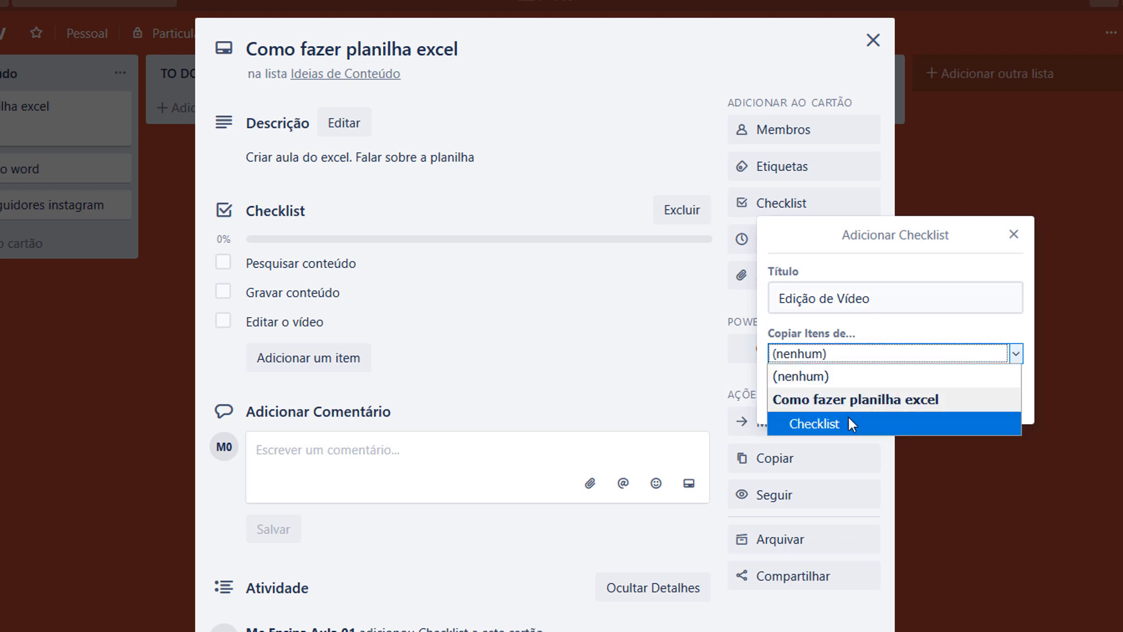
{"action": "left_click", "coordinate": [848, 274]}
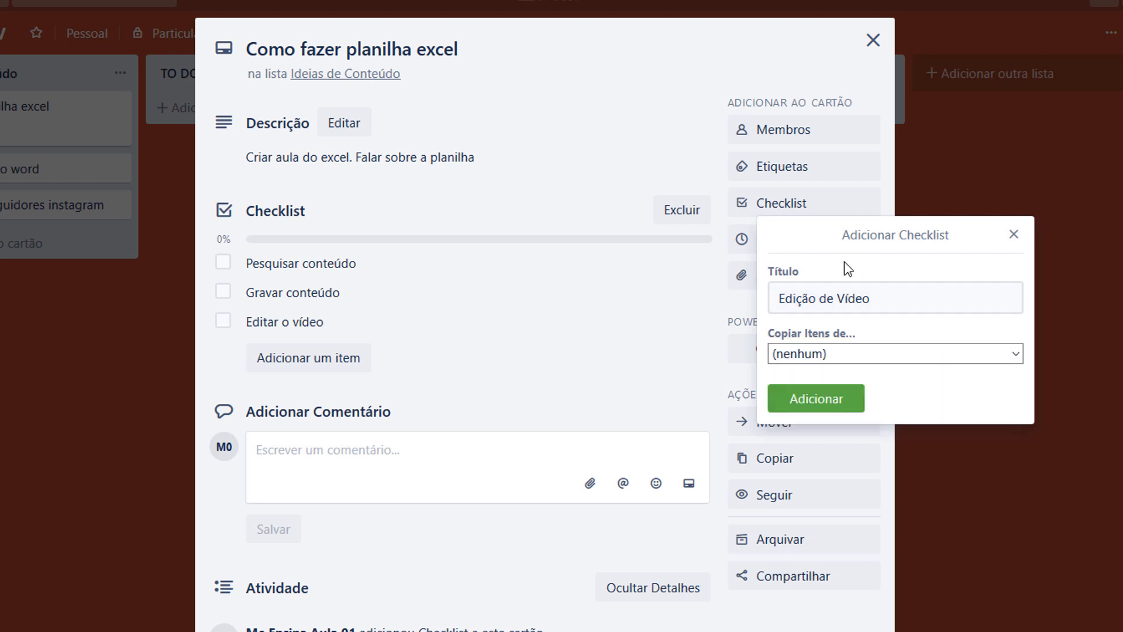
{"action": "left_click", "coordinate": [817, 400]}
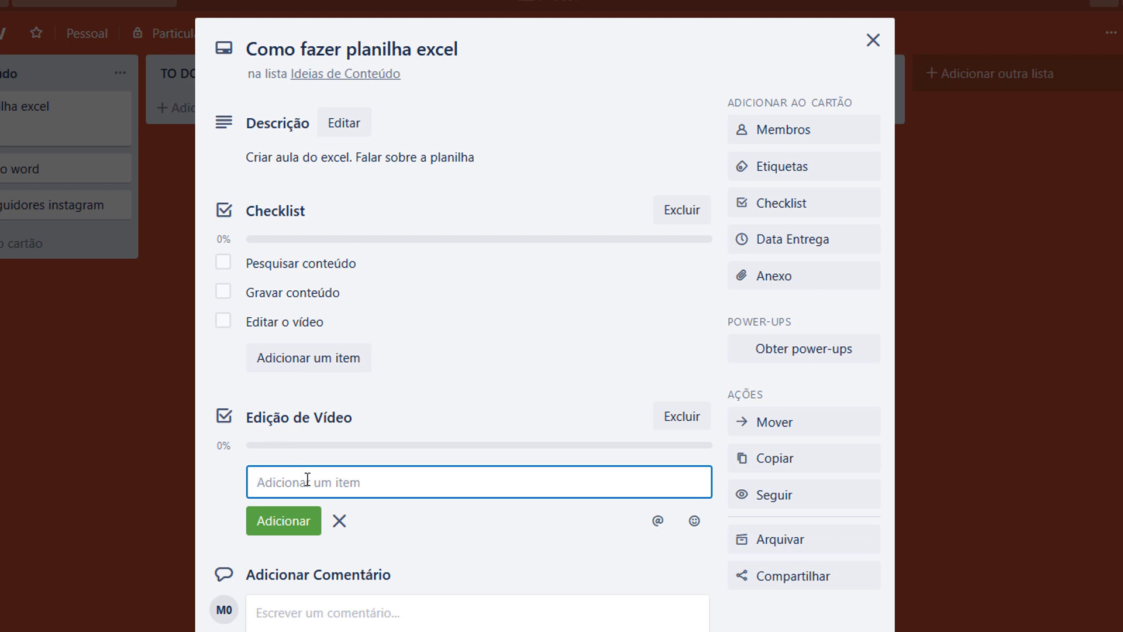
- Add the items "Assistir", "Fazer as marcações" and "Cortar" to the Edição de Vídeo checklist and close the card
{"action": "type", "text": "Assistir"}
{"action": "key", "text": "Return"}
{"action": "type", "text": "Fazer arm"}
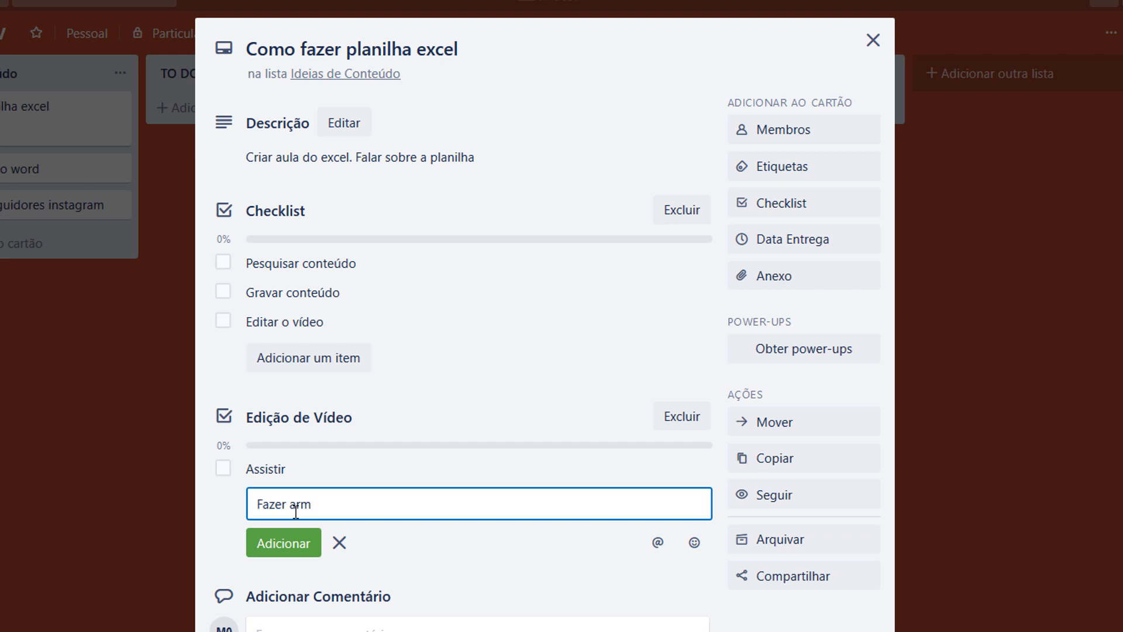
{"action": "type", "text": "arcações"}
{"action": "key", "text": "Return"}
{"action": "type", "text": "Cortar"}
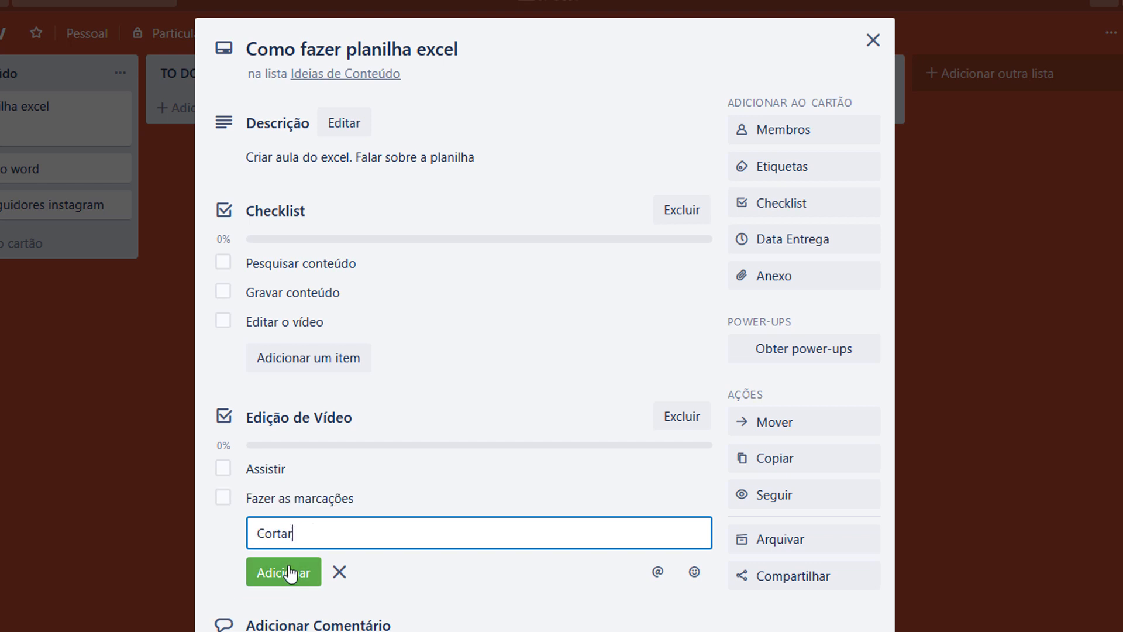
{"action": "left_click", "coordinate": [290, 574]}
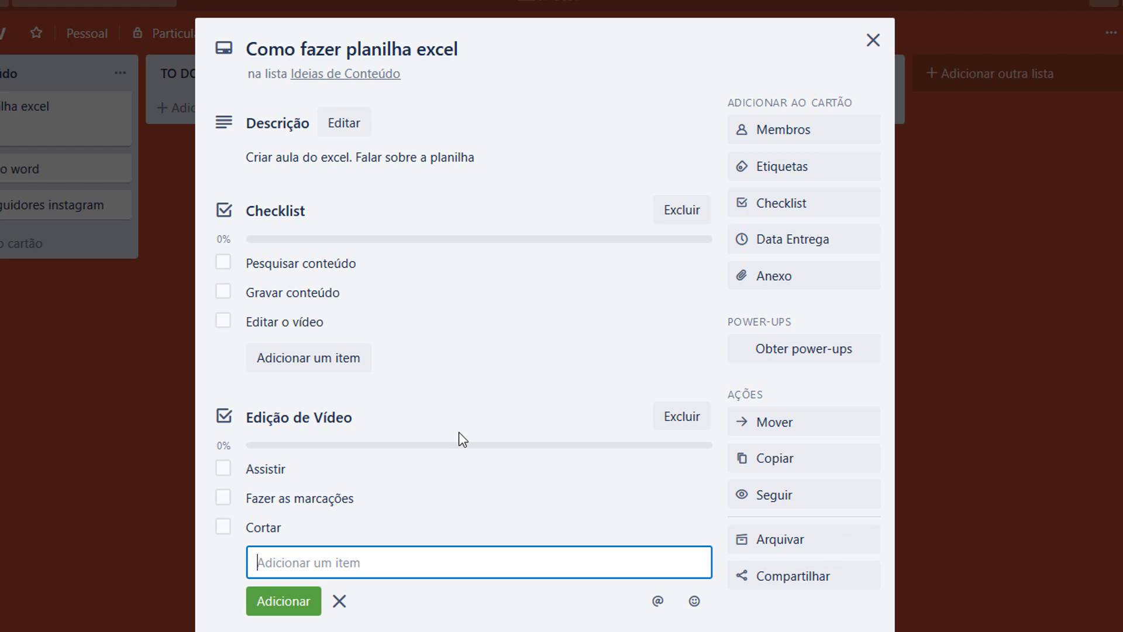
{"action": "left_click", "coordinate": [874, 41]}
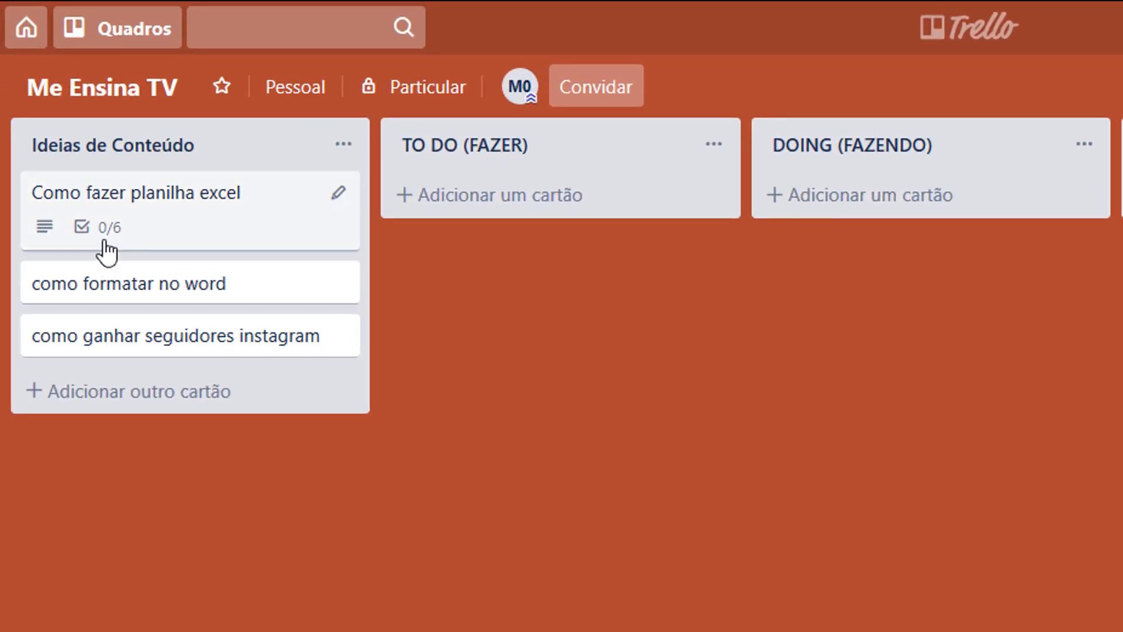
- Mark "Pesquisar conteúdo" and "Gravar conteúdo" as completed in the card's first checklist and close the card
{"action": "left_click", "coordinate": [144, 223]}
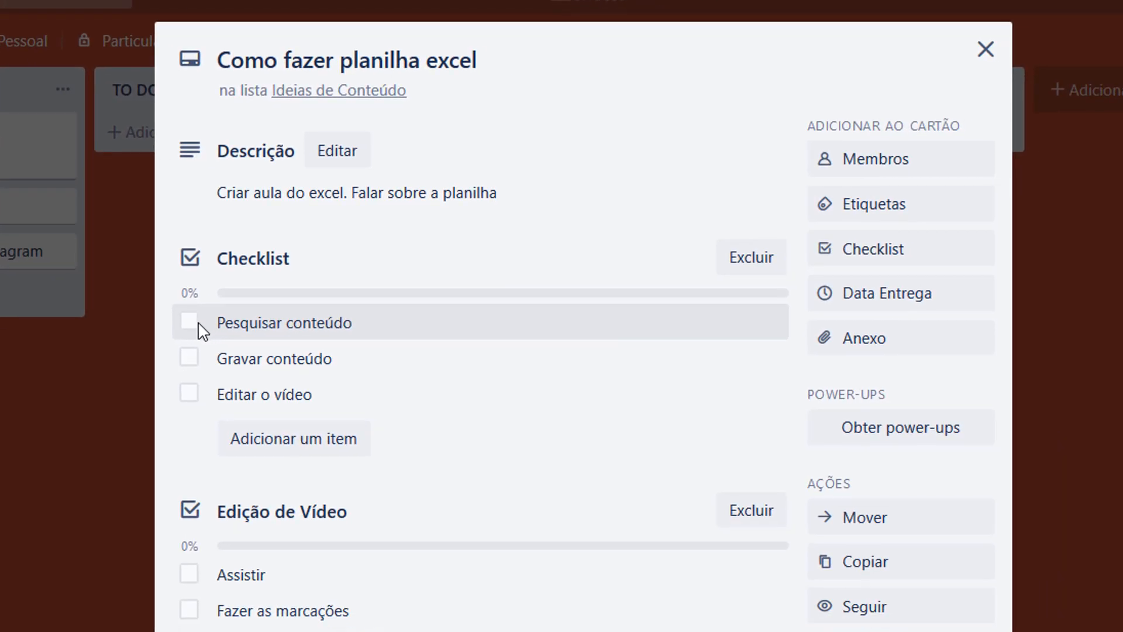
{"action": "left_click", "coordinate": [189, 322]}
{"action": "left_click", "coordinate": [189, 357]}
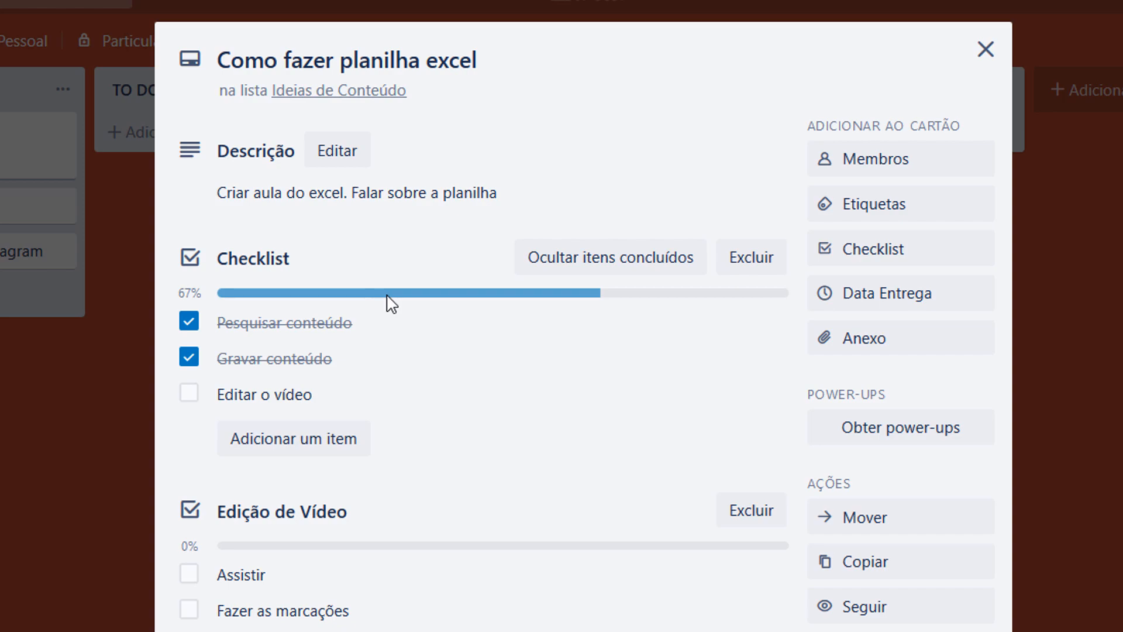
{"action": "left_click", "coordinate": [986, 49]}
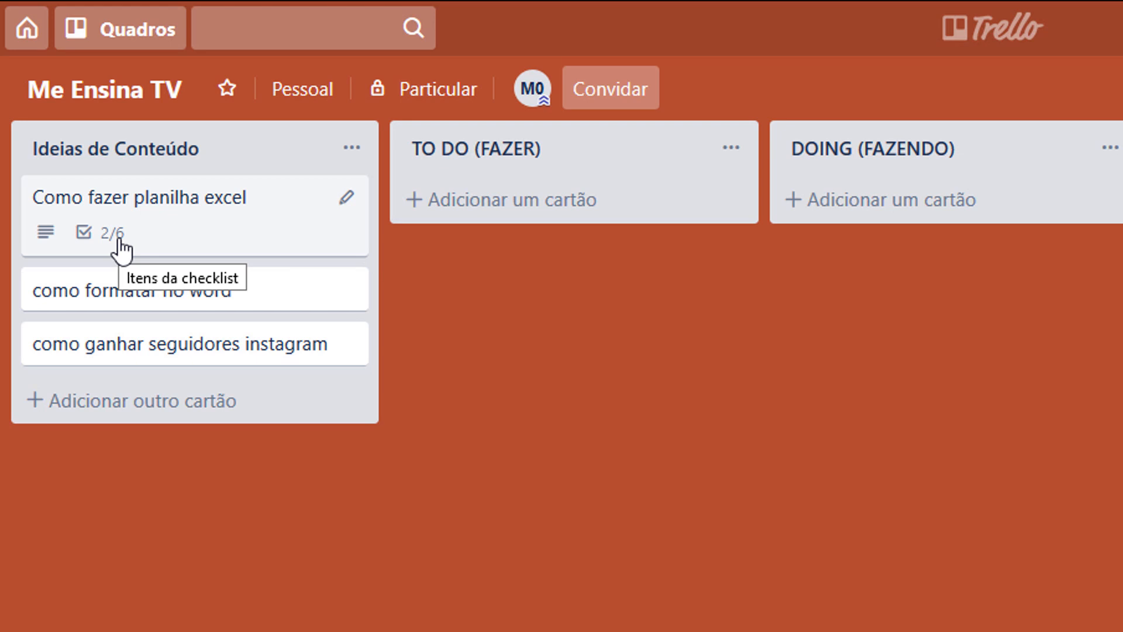
{"action": "left_click", "coordinate": [189, 225]}
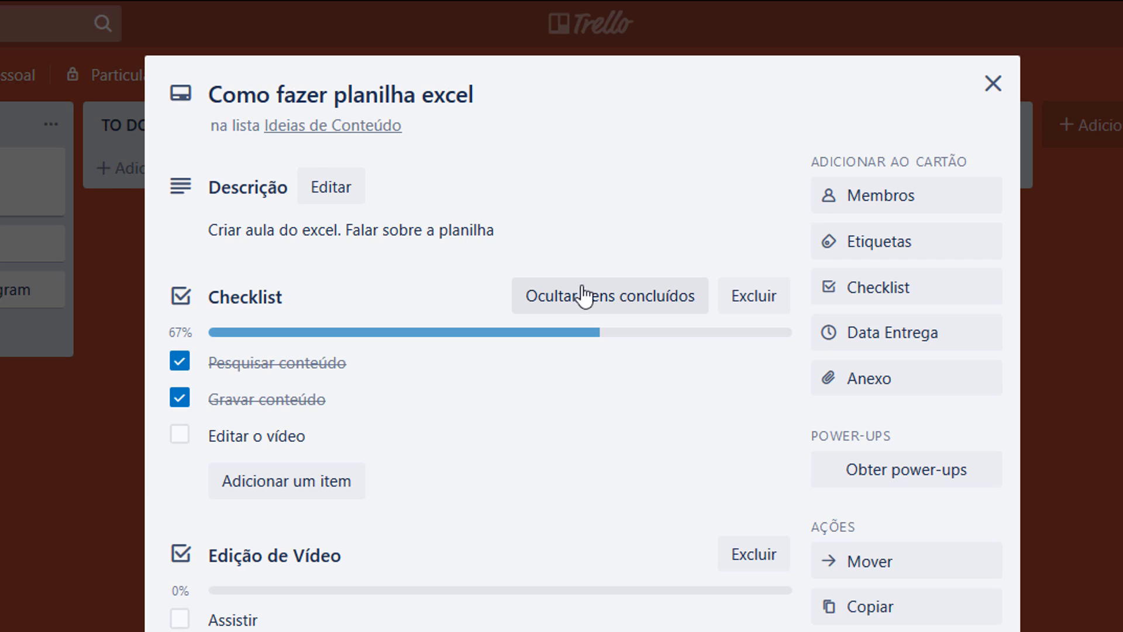
{"action": "left_click", "coordinate": [883, 385]}
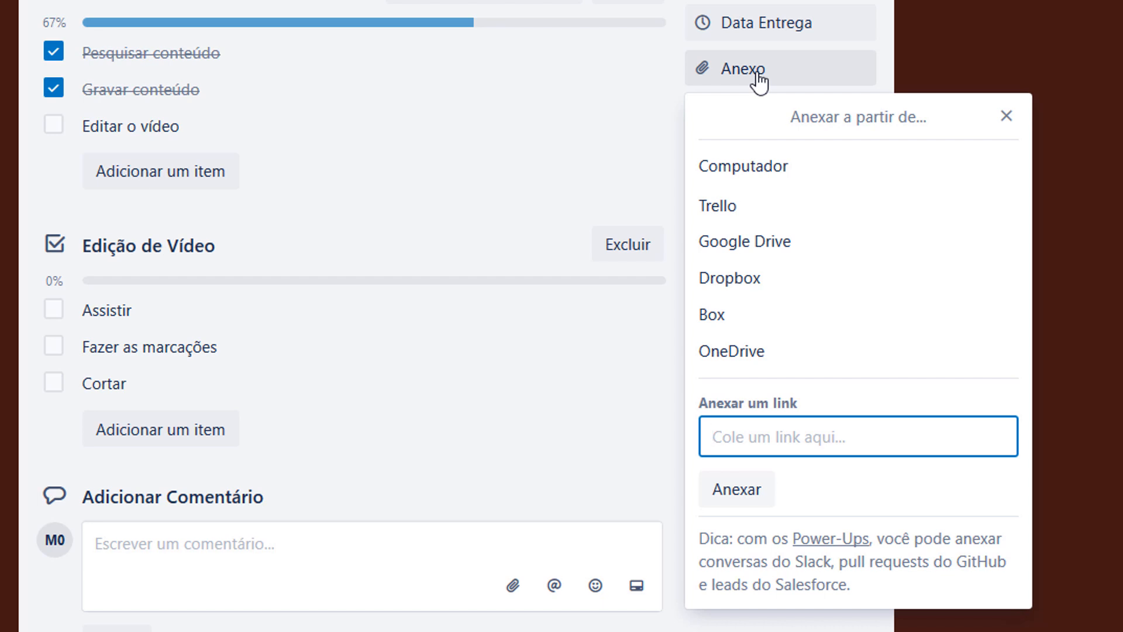
{"action": "type", "text": "www"}
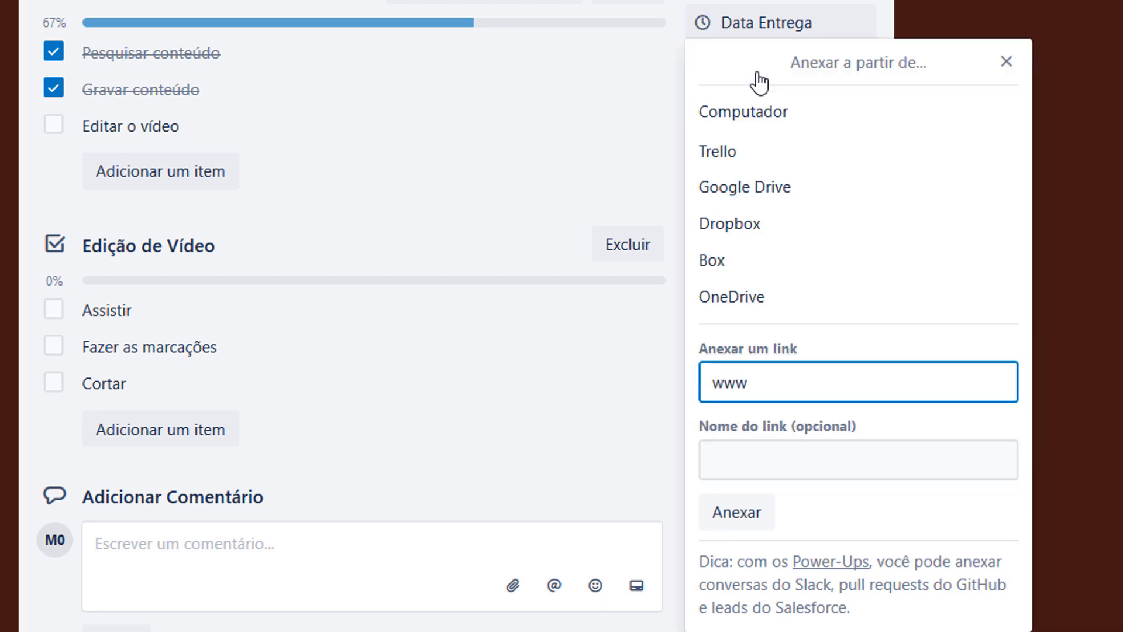
{"action": "type", "text": ".youtube.com/meensinatv"}
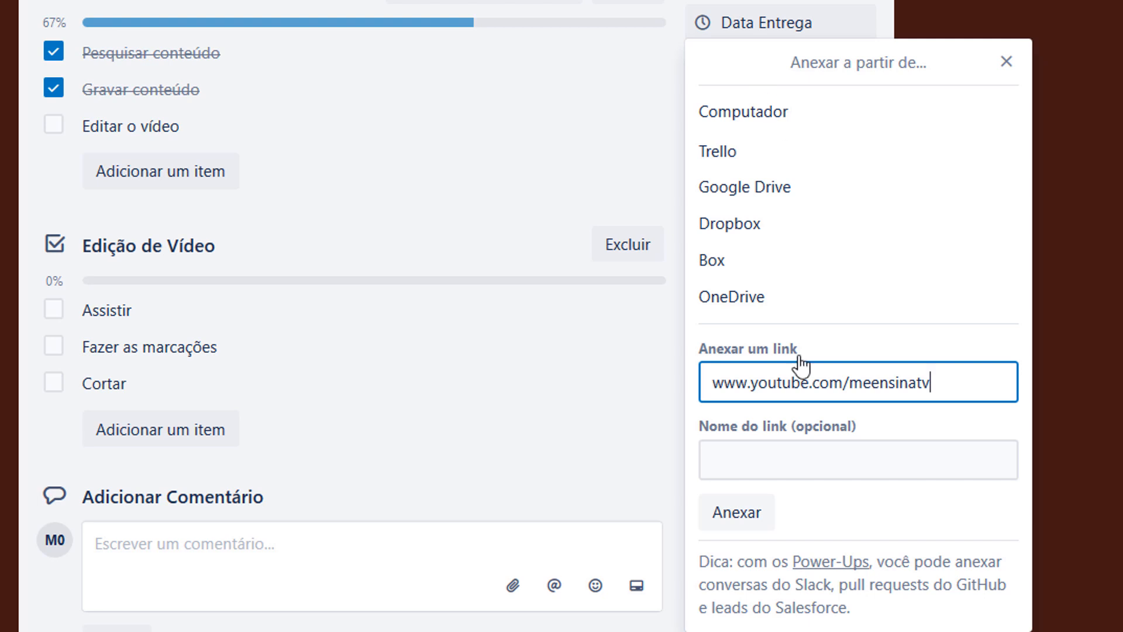
{"action": "left_click", "coordinate": [736, 514]}
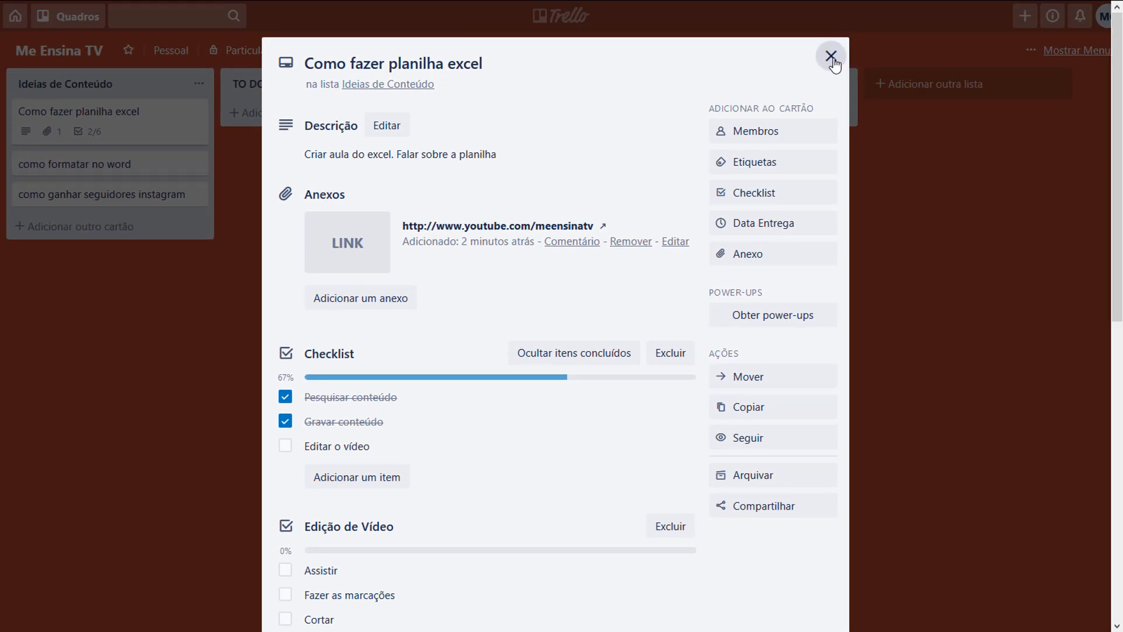
{"action": "left_click", "coordinate": [832, 57]}
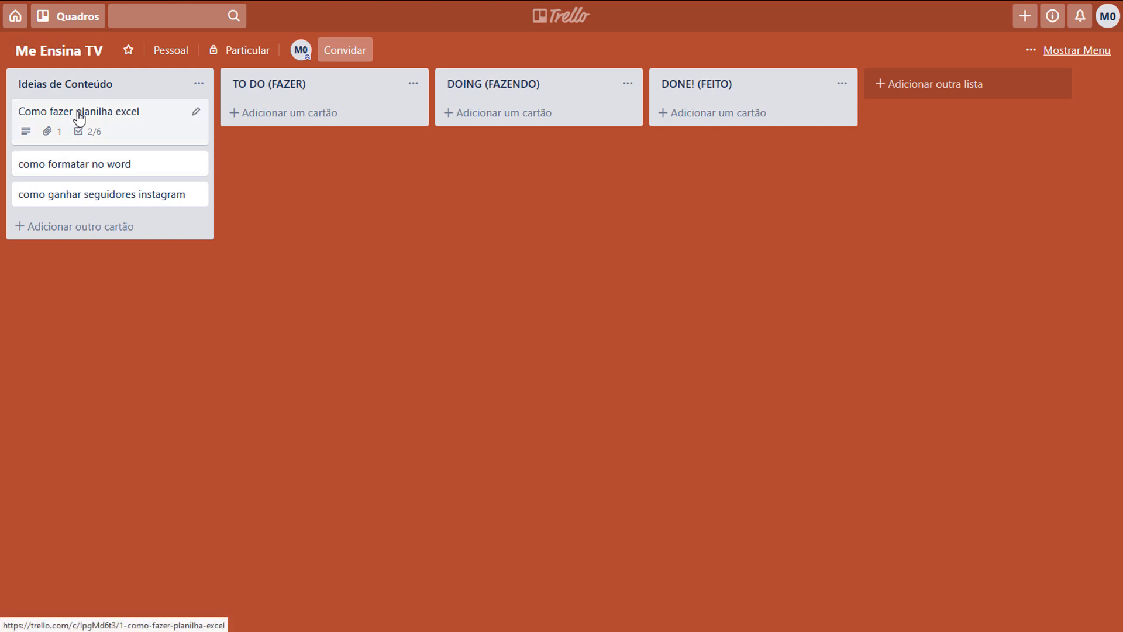
- Move the card "Como fazer planilha excel" to the TO DO (FAZER) list and on to DOING (FAZENDO)
{"action": "left_click_drag", "start_coordinate": [124, 186], "coordinate": [432, 272]}
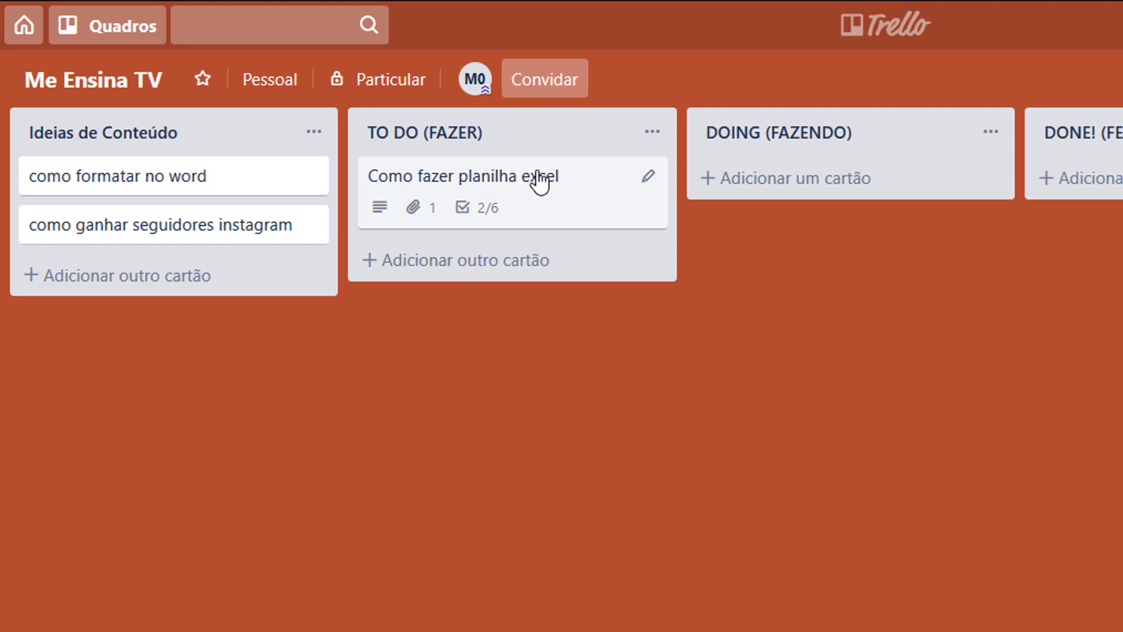
{"action": "left_click_drag", "start_coordinate": [539, 181], "coordinate": [863, 157]}
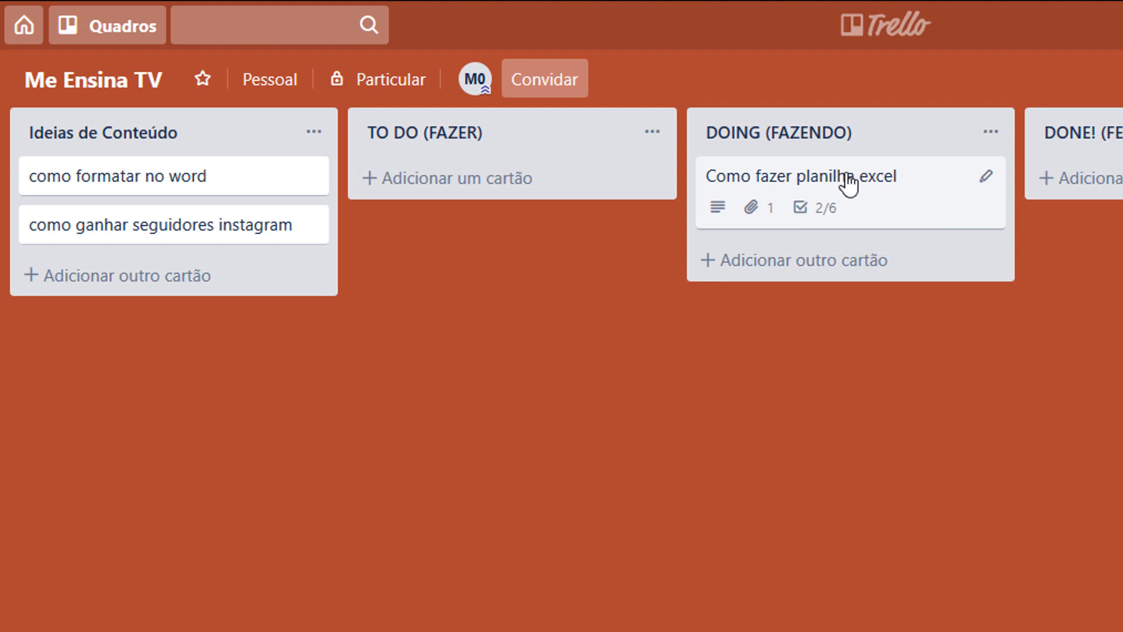
- Give the card "Como fazer planilha excel" the orange label and move it to the DONE! (FEITO) list
{"action": "key", "text": "1"}
{"action": "key", "text": "1"}
{"action": "key", "text": "3"}
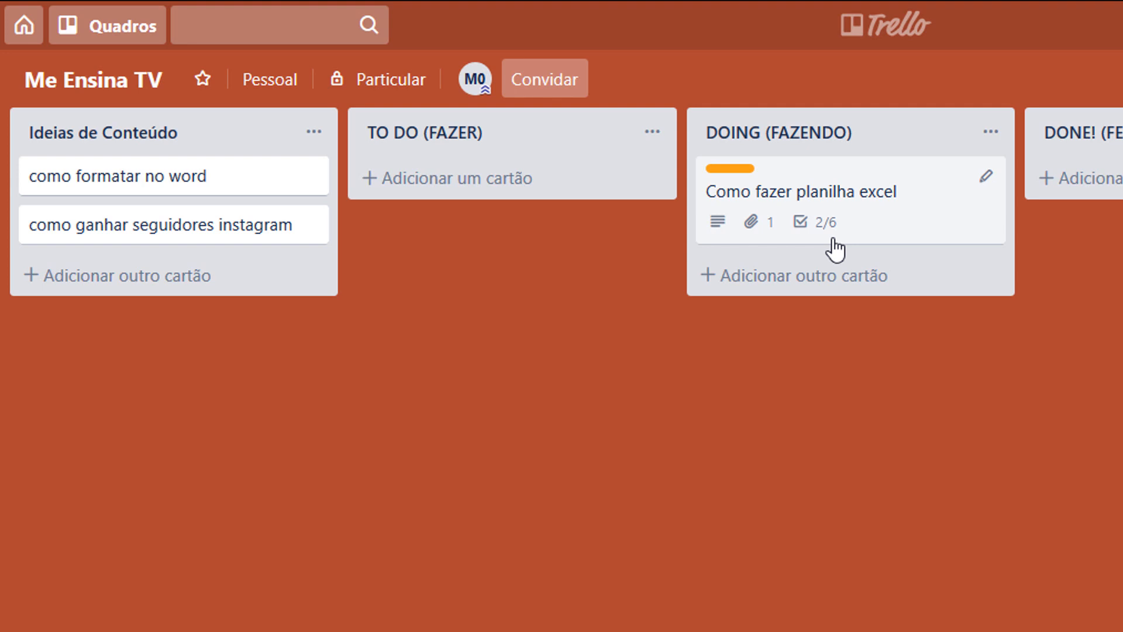
{"action": "mouse_move", "coordinate": [824, 185]}
{"action": "left_mouse_down"}
{"action": "mouse_move", "coordinate": [1117, 183]}
{"action": "mouse_move", "coordinate": [816, 193]}
{"action": "left_mouse_up"}
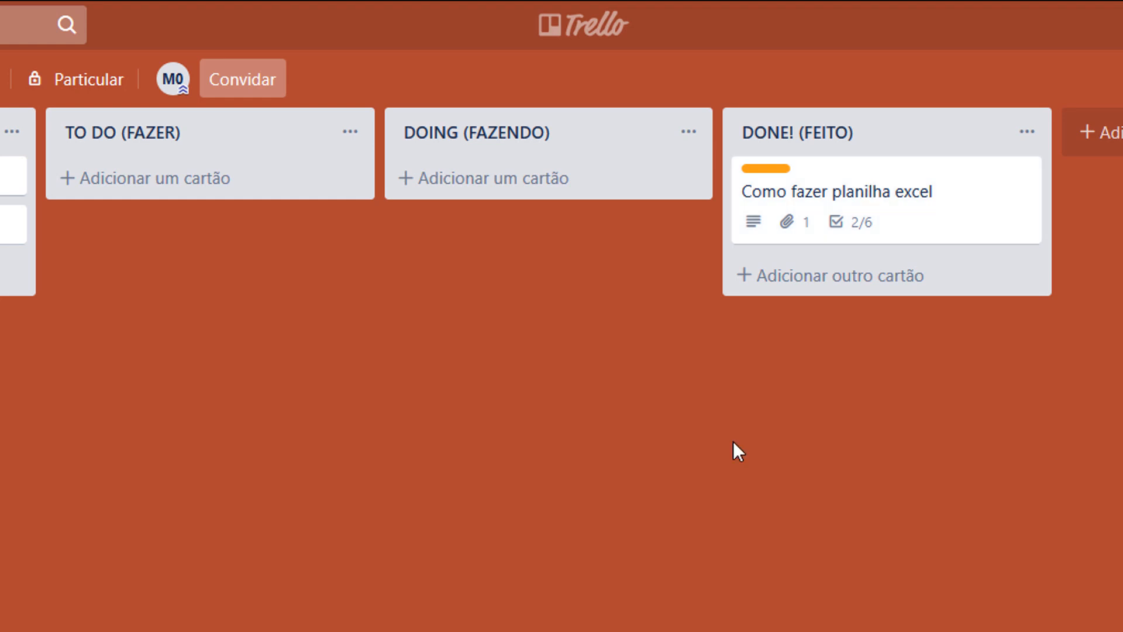
{"action": "left_click", "coordinate": [250, 86]}
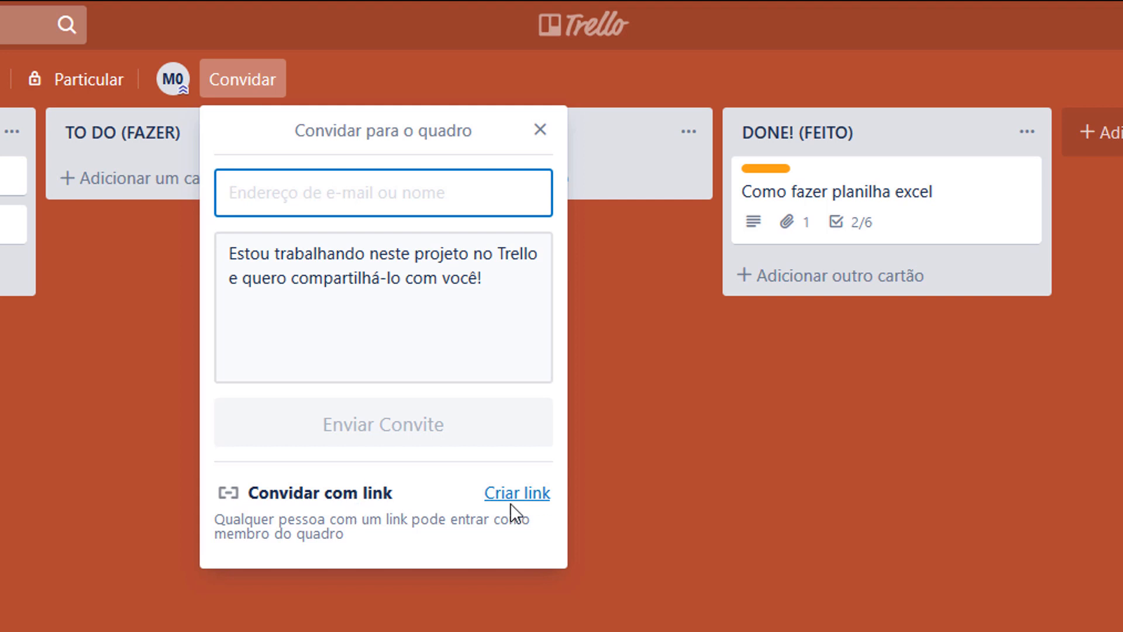
{"action": "left_click", "coordinate": [712, 461]}
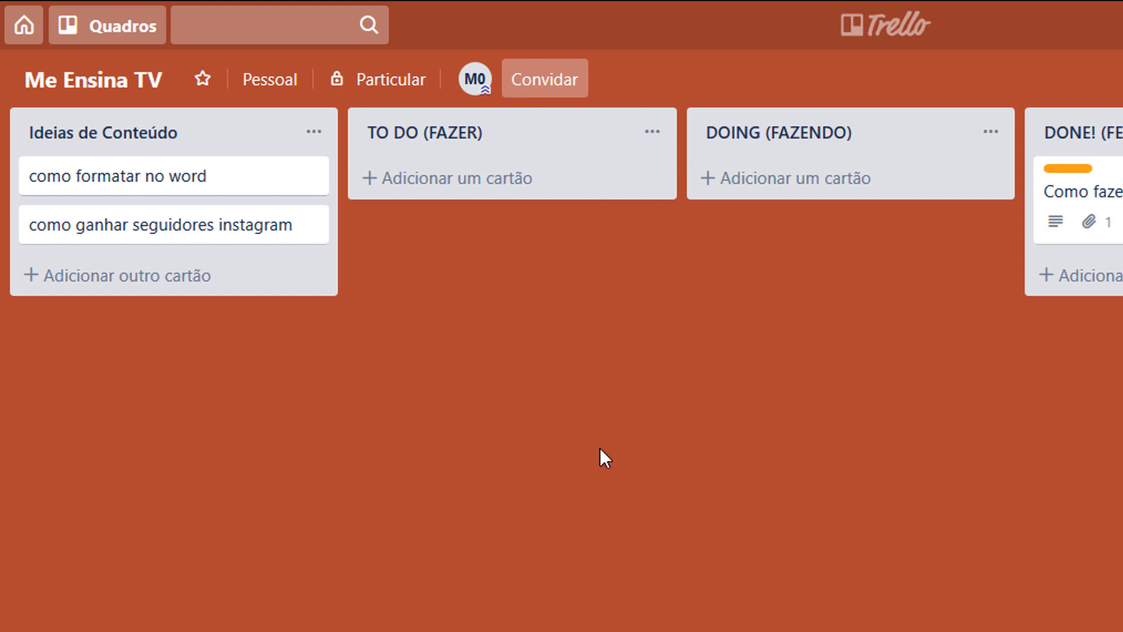
- Star the Me Ensina TV board from the boards overview and reopen it
{"action": "left_click", "coordinate": [12, 26]}
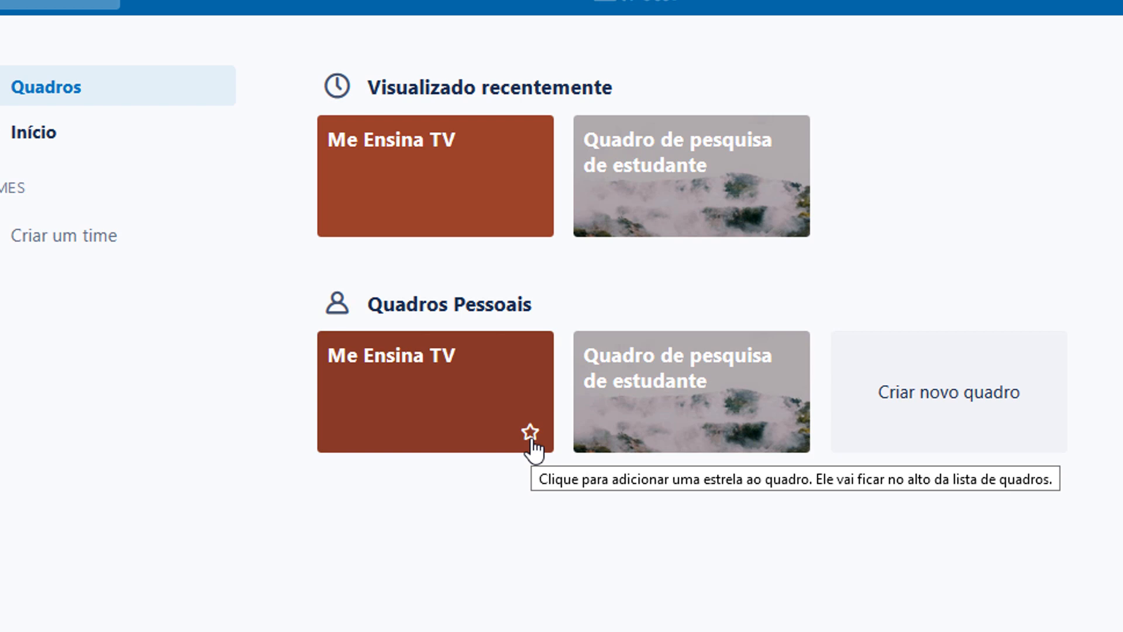
{"action": "left_click", "coordinate": [530, 433]}
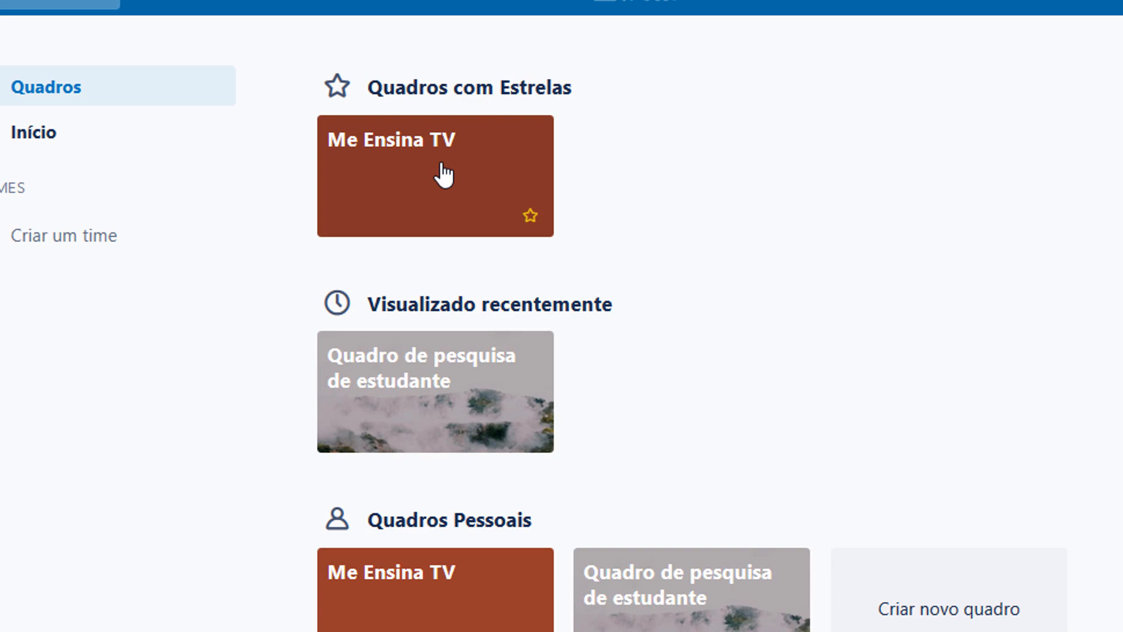
{"action": "left_click", "coordinate": [443, 175]}
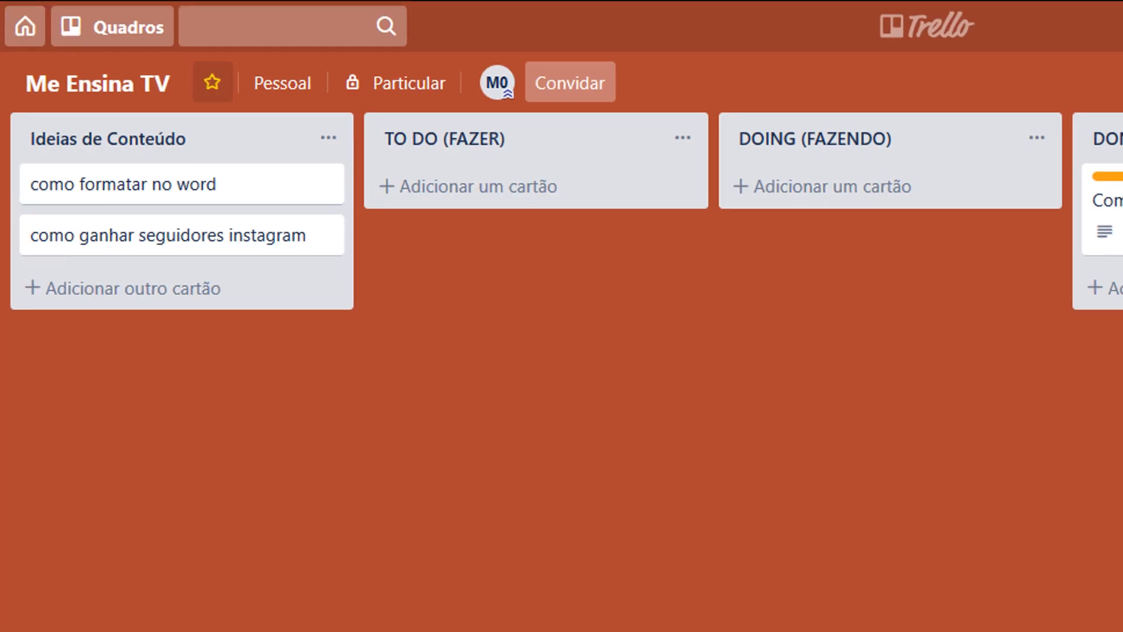
{"action": "left_click", "coordinate": [139, 30]}
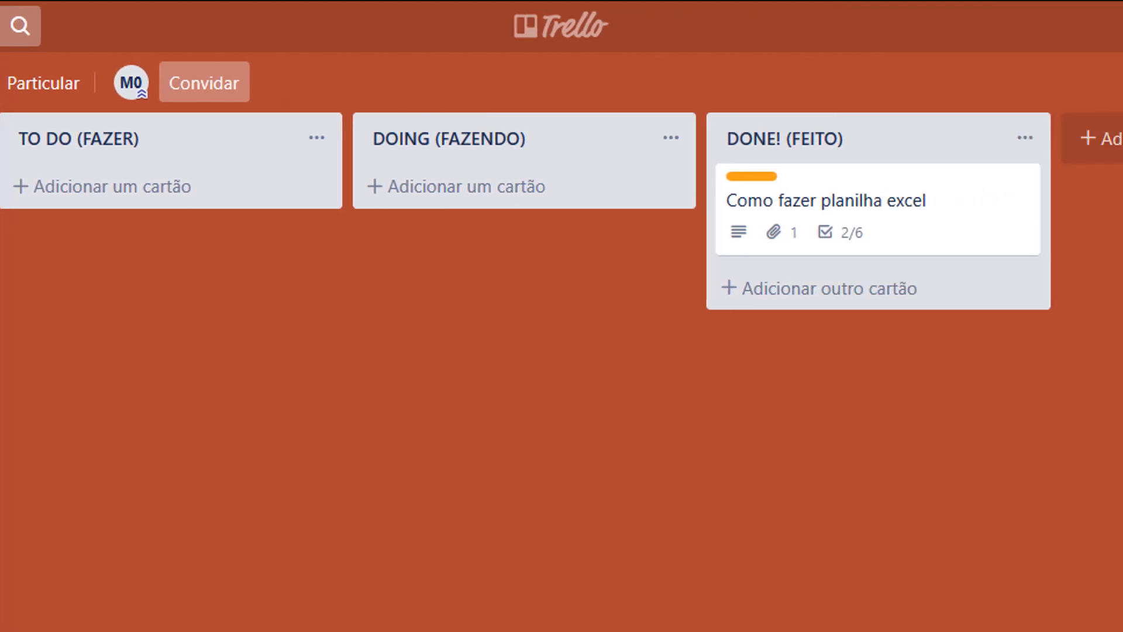
{"action": "left_click", "coordinate": [961, 26]}
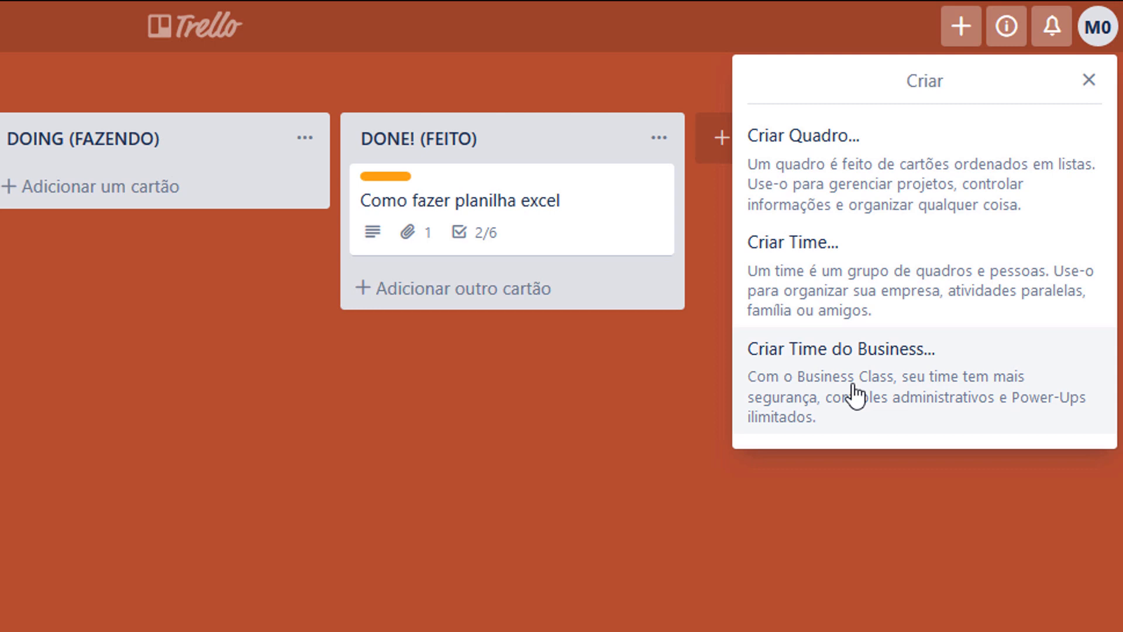
{"action": "left_click", "coordinate": [1052, 27]}
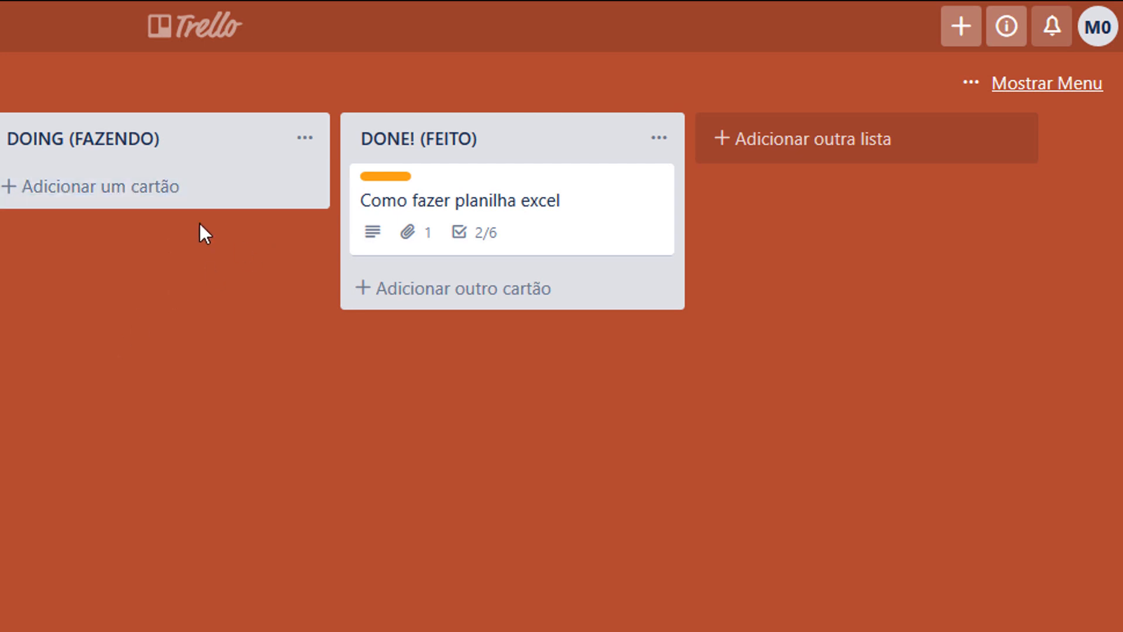
{"action": "left_click", "coordinate": [431, 205]}
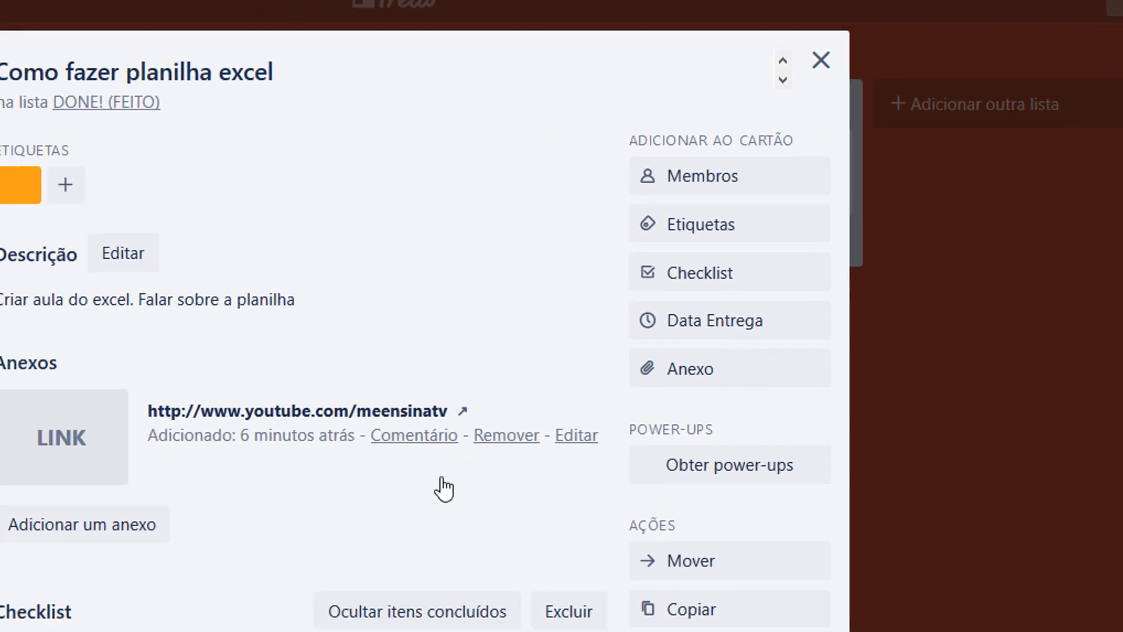
{"action": "scroll", "coordinate": [443, 489], "scroll_direction": "down", "scroll_amount": 8}
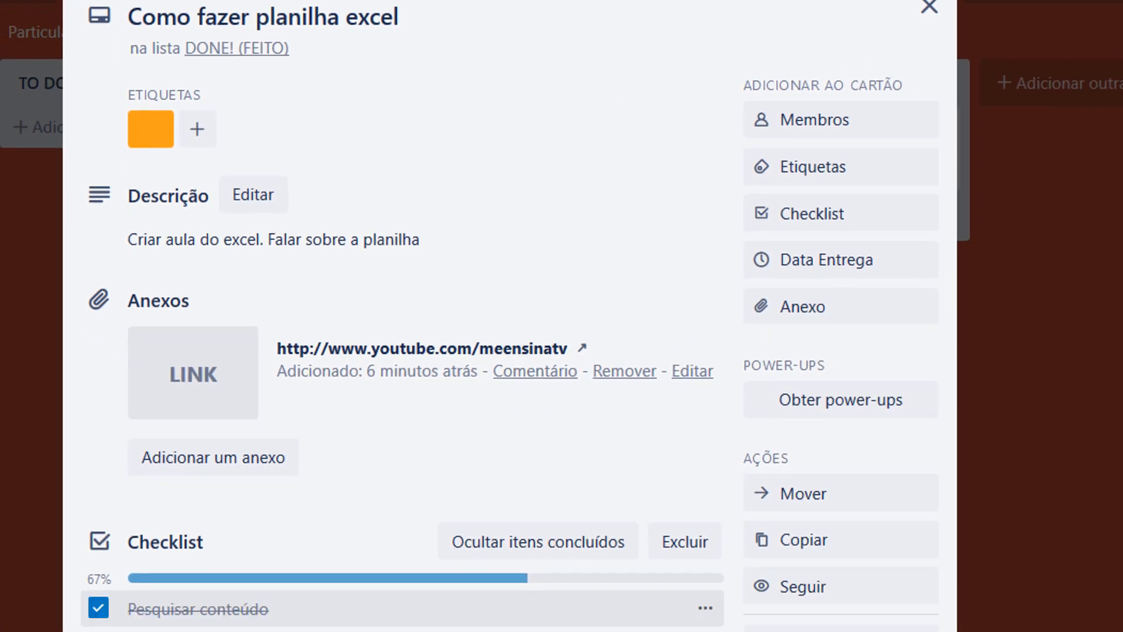
{"action": "scroll", "coordinate": [251, 377], "scroll_direction": "down", "scroll_amount": 6}
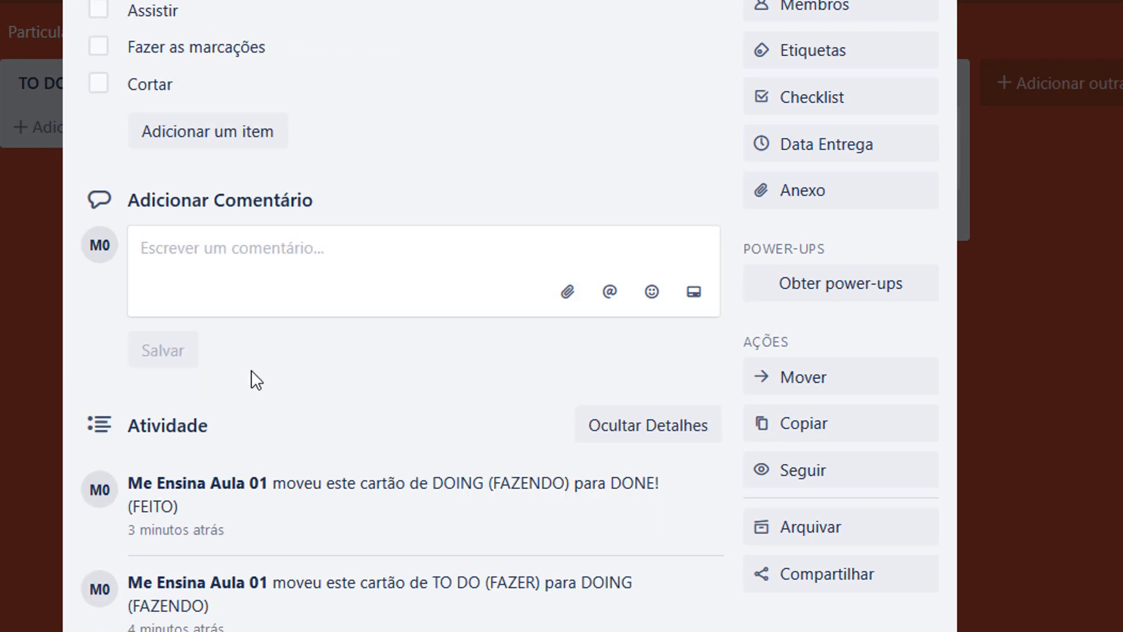
{"action": "left_click", "coordinate": [247, 276]}
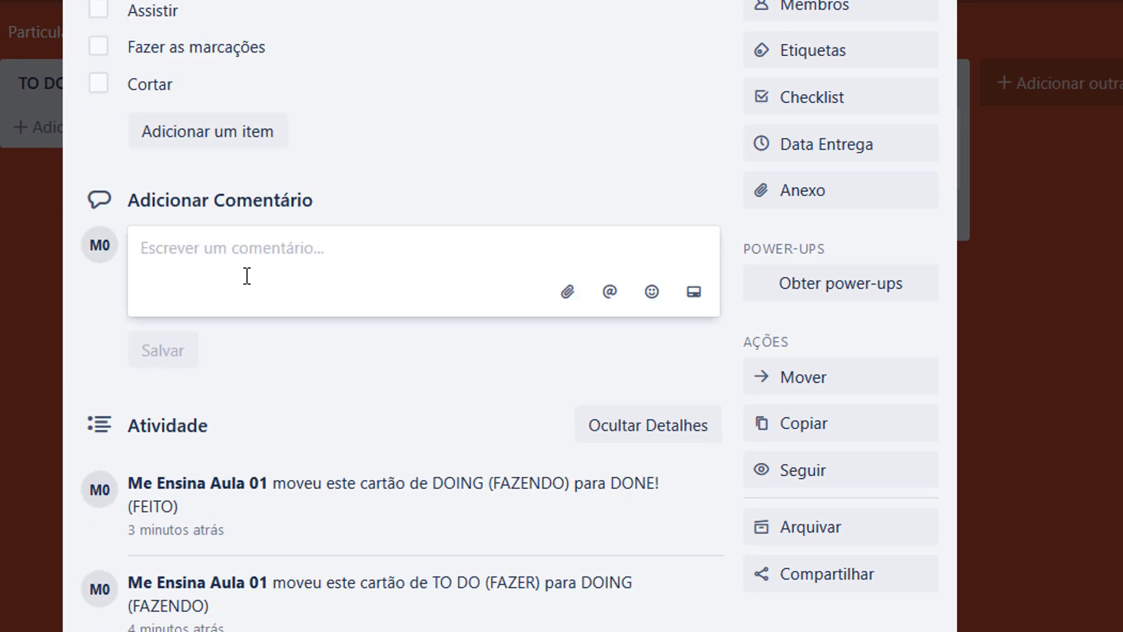
{"action": "type", "text": "@"}
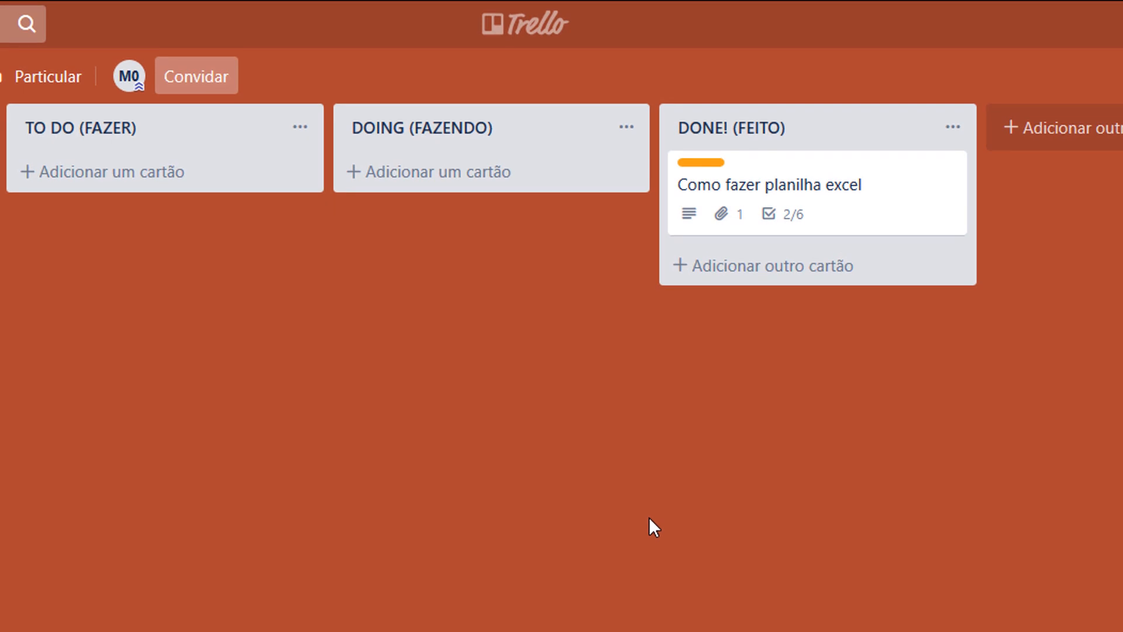
- Attach "Me Ensina TV - Logo Oficial - Sem fundo e Sem texto.png" from File Explorer to the DONE! (FEITO) card and remove it as cover
{"action": "key", "text": "alt+Tab"}
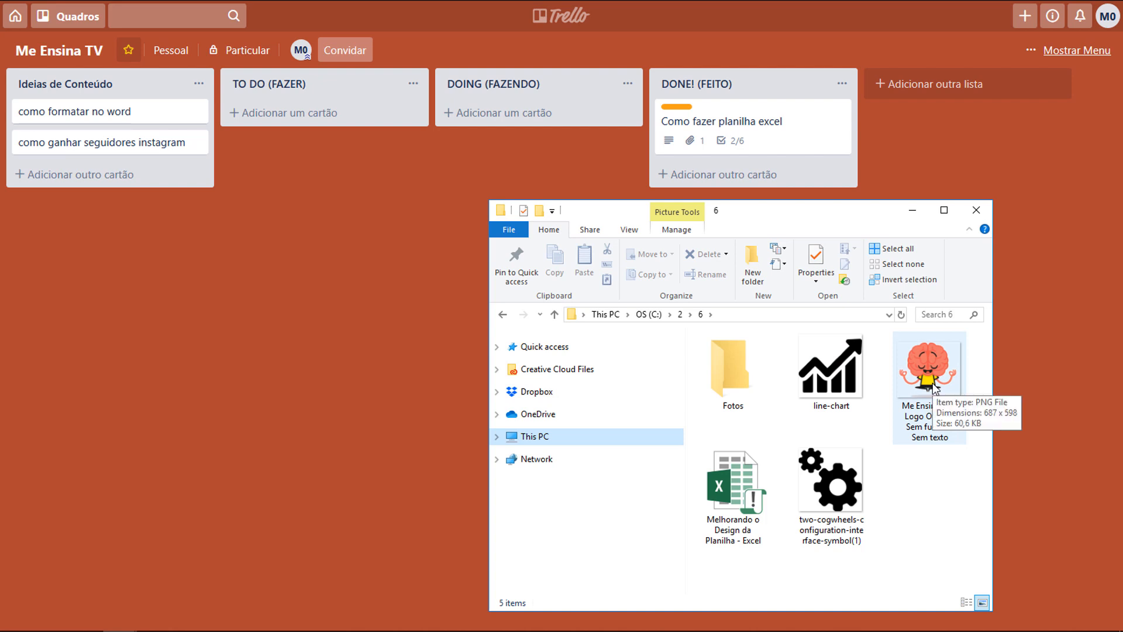
{"action": "left_click_drag", "start_coordinate": [933, 383], "coordinate": [746, 141]}
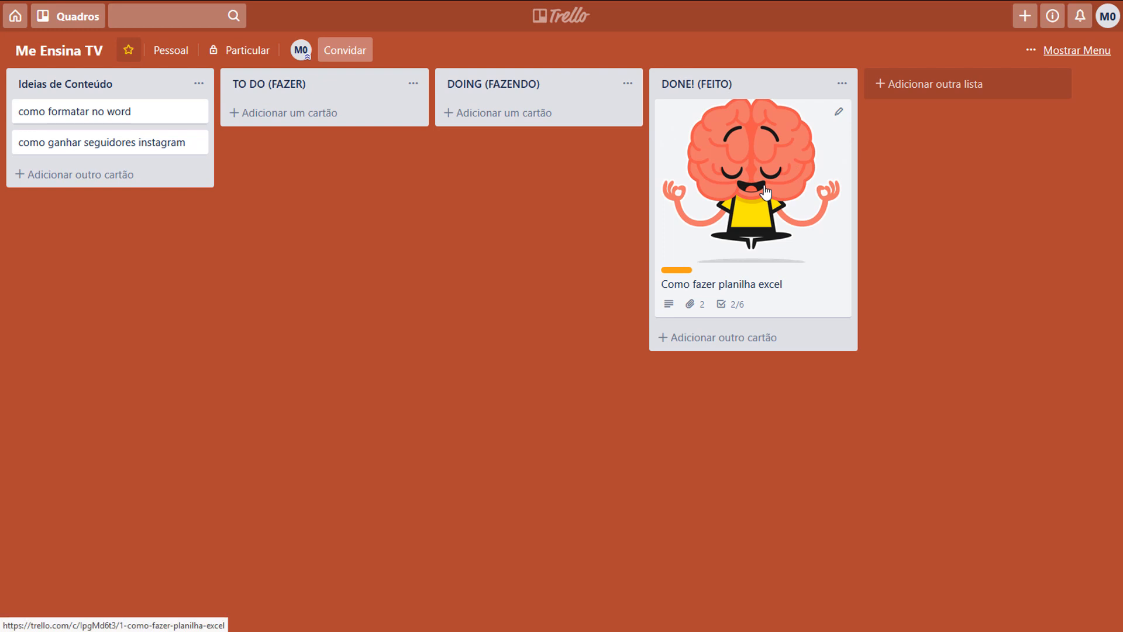
{"action": "left_click", "coordinate": [765, 192]}
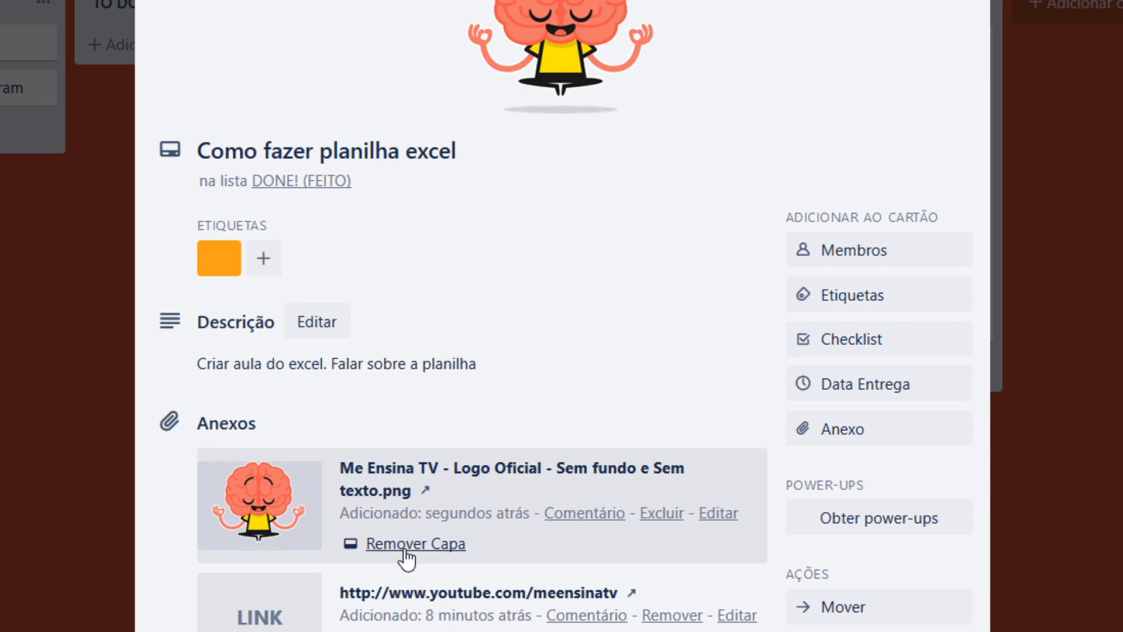
{"action": "left_click", "coordinate": [405, 550]}
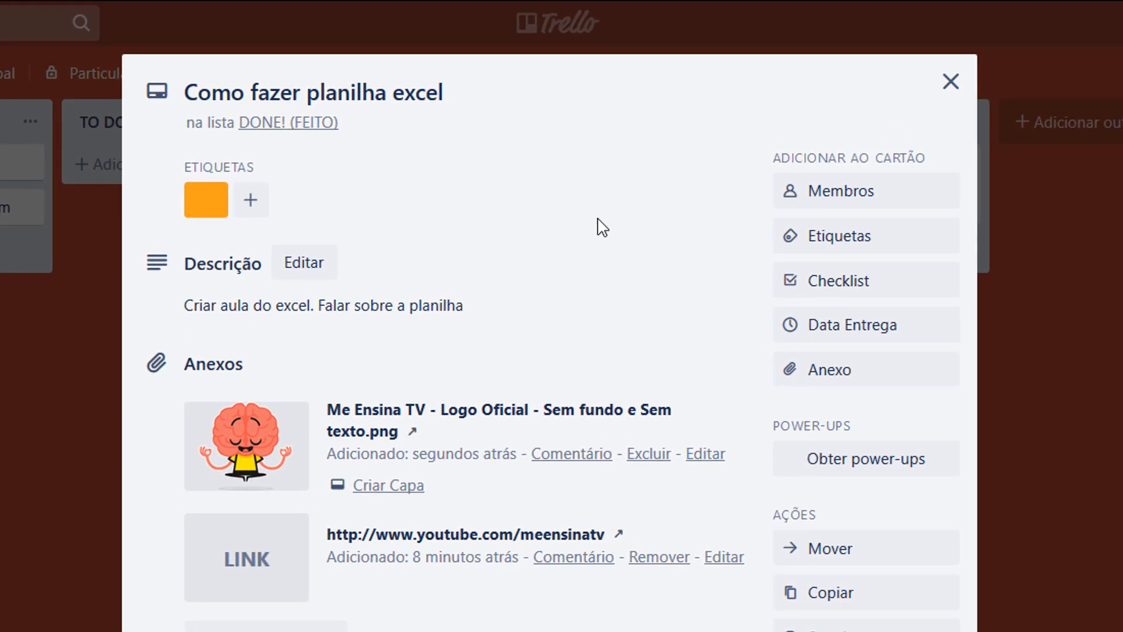
{"action": "left_click", "coordinate": [953, 82]}
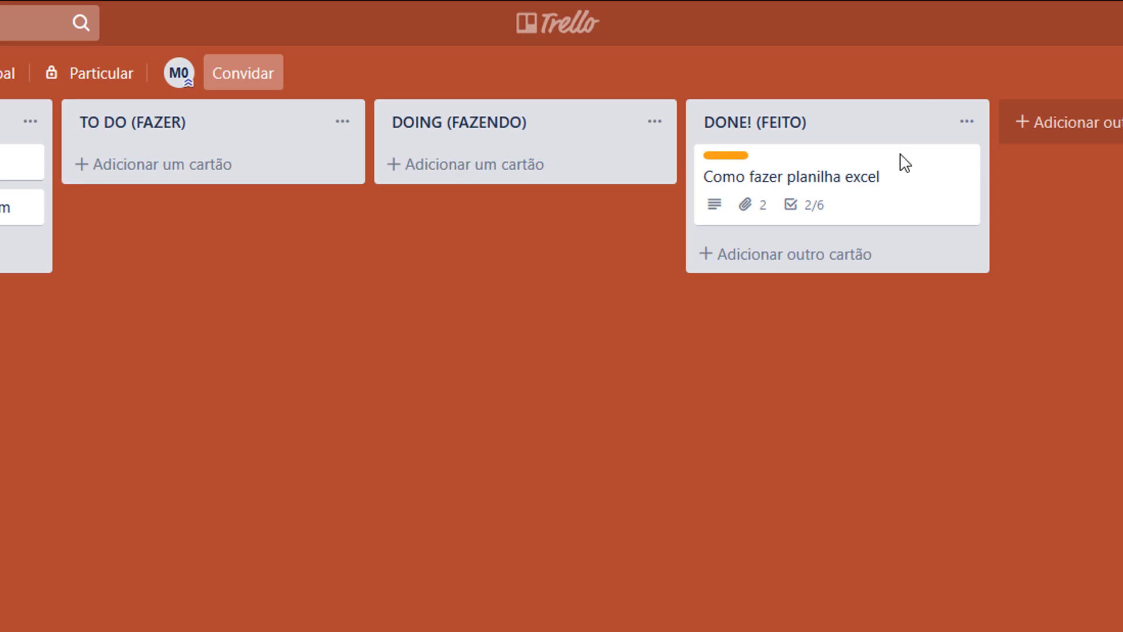
- Set the attached logo as the card's cover again, delete the logo attachment permanently and close the card
{"action": "left_click", "coordinate": [859, 171]}
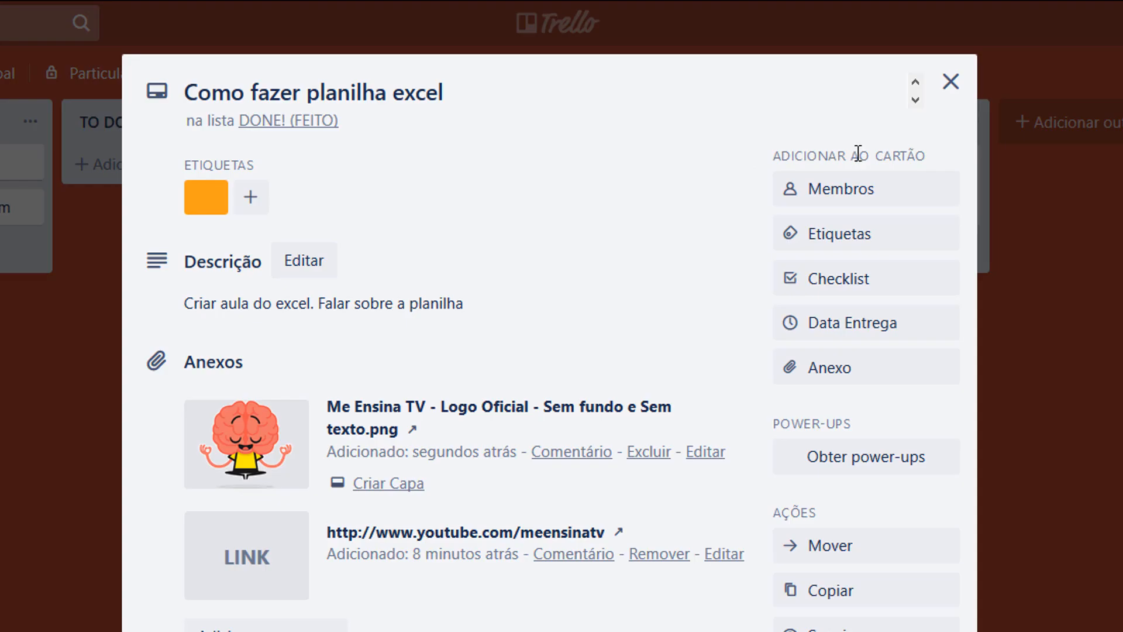
{"action": "left_click", "coordinate": [384, 489]}
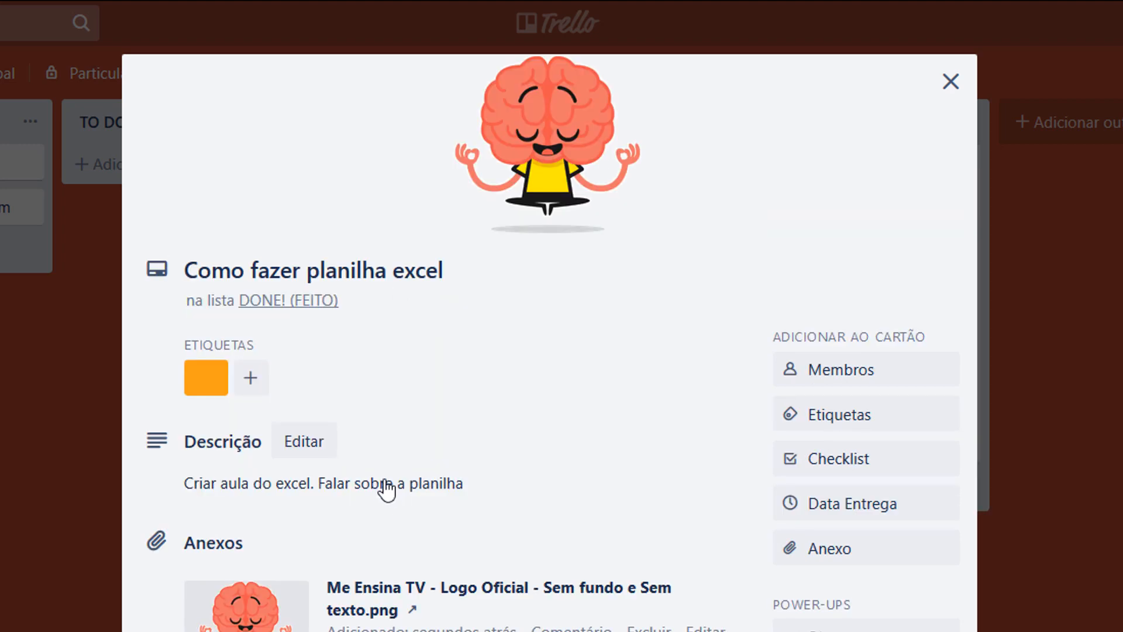
{"action": "scroll", "coordinate": [386, 488], "scroll_direction": "down", "scroll_amount": 5}
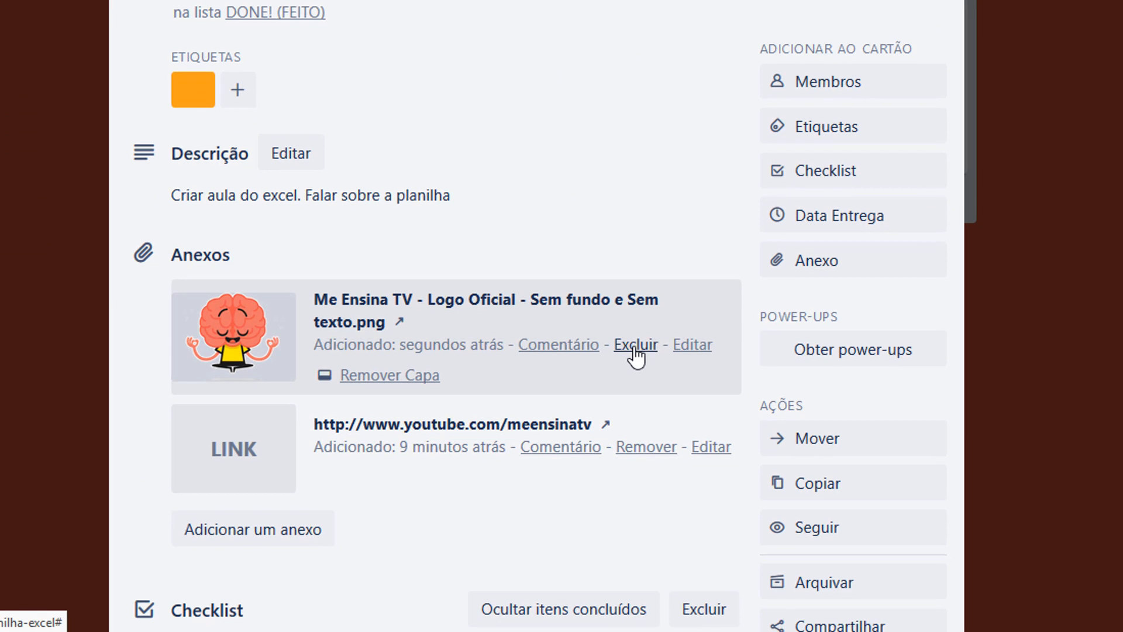
{"action": "left_click", "coordinate": [635, 346]}
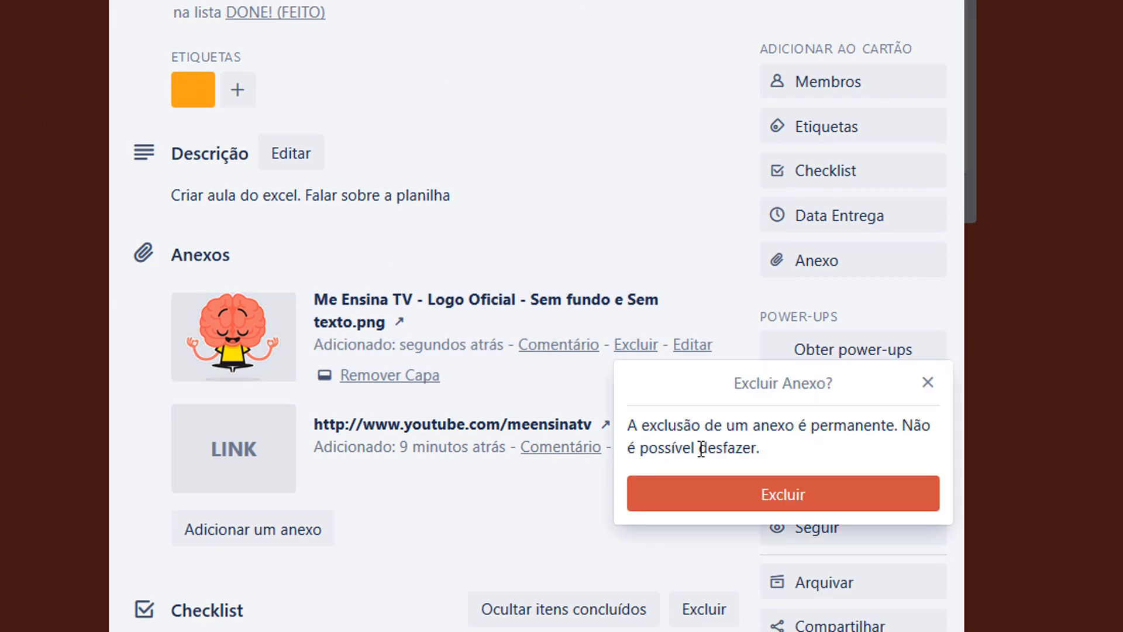
{"action": "left_click", "coordinate": [778, 497]}
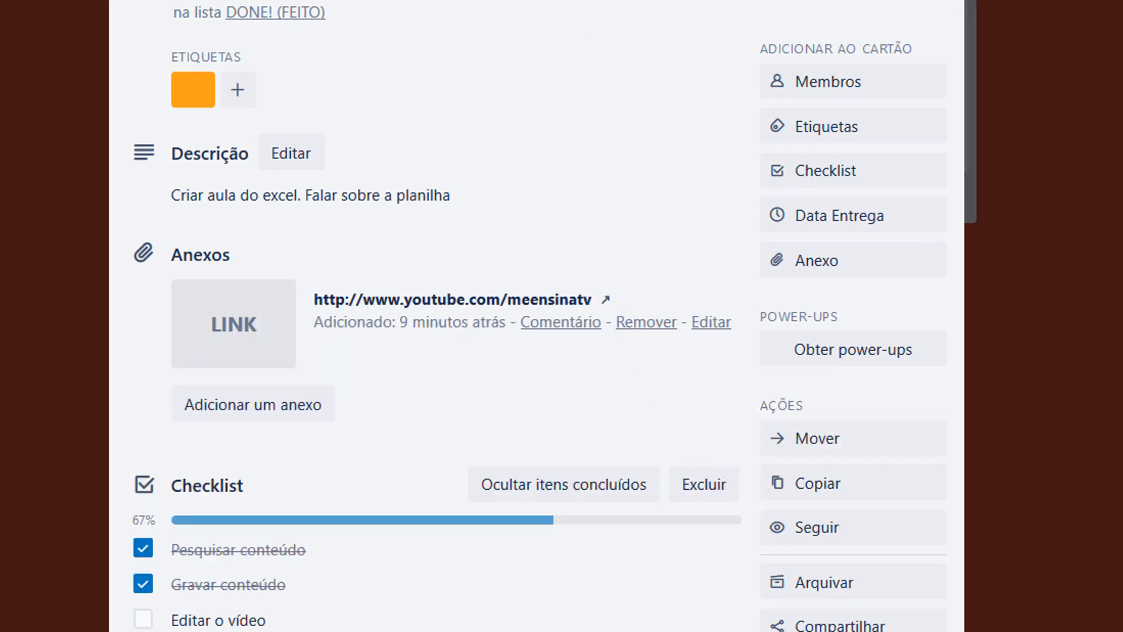
{"action": "left_click", "coordinate": [829, 54]}
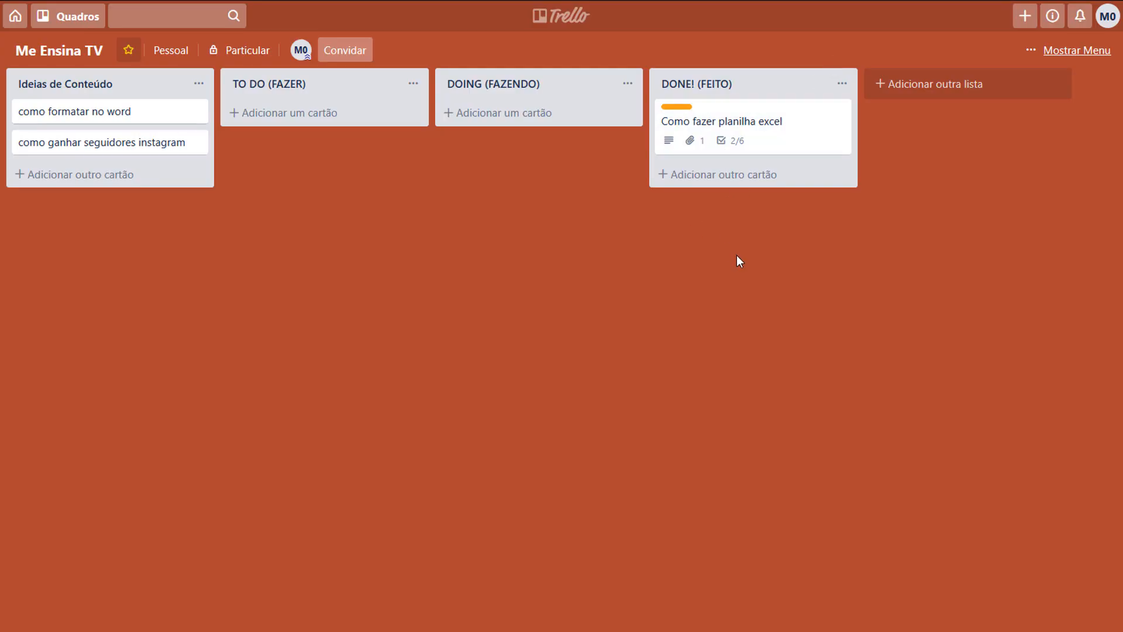